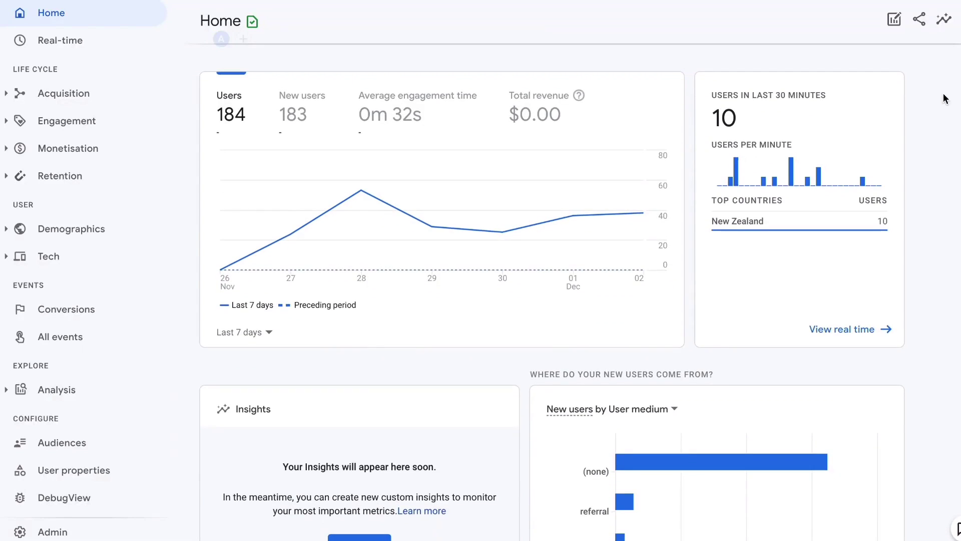
Step: Scroll down through the Home dashboard until the Welcome to Google Analytics page shows
scroll(945, 98, "down", 1)
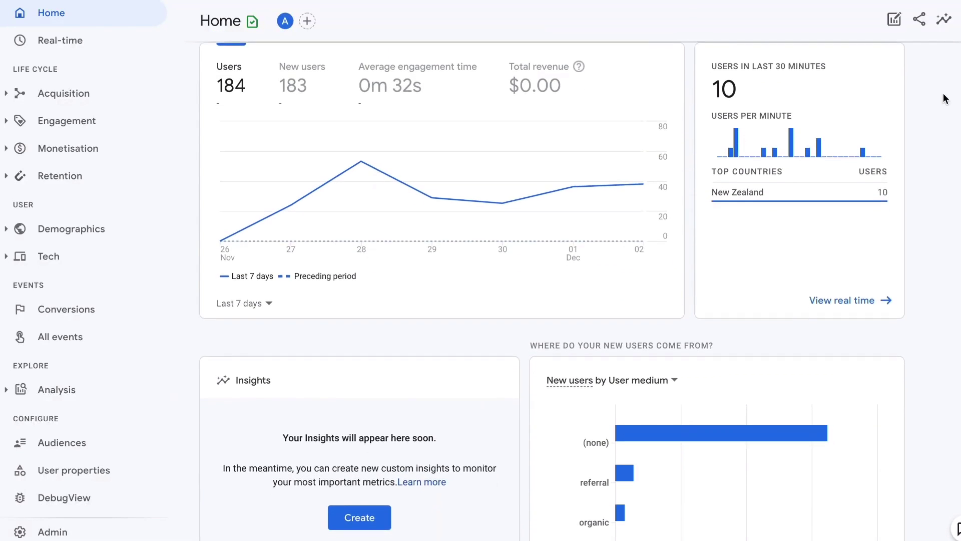
scroll(945, 98, "down", 1)
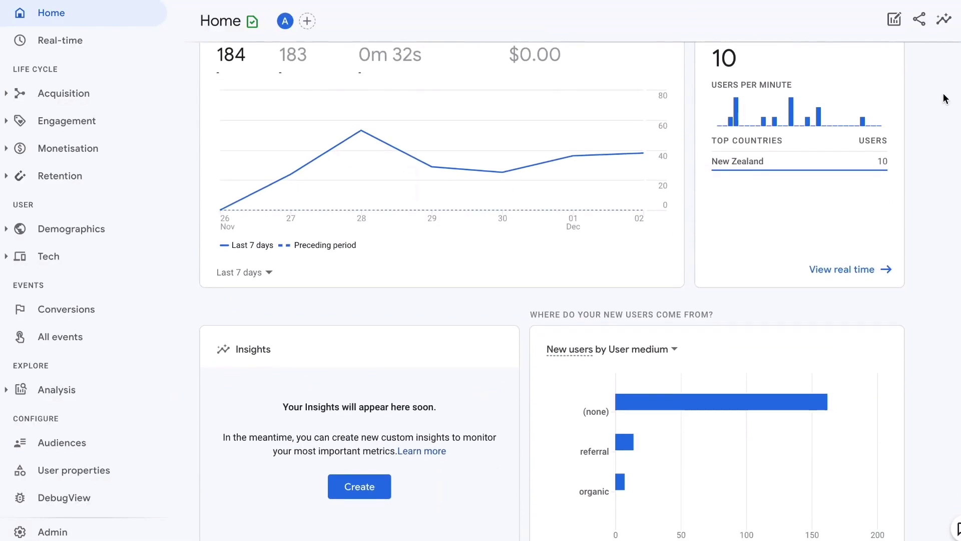
scroll(945, 98, "down", 1)
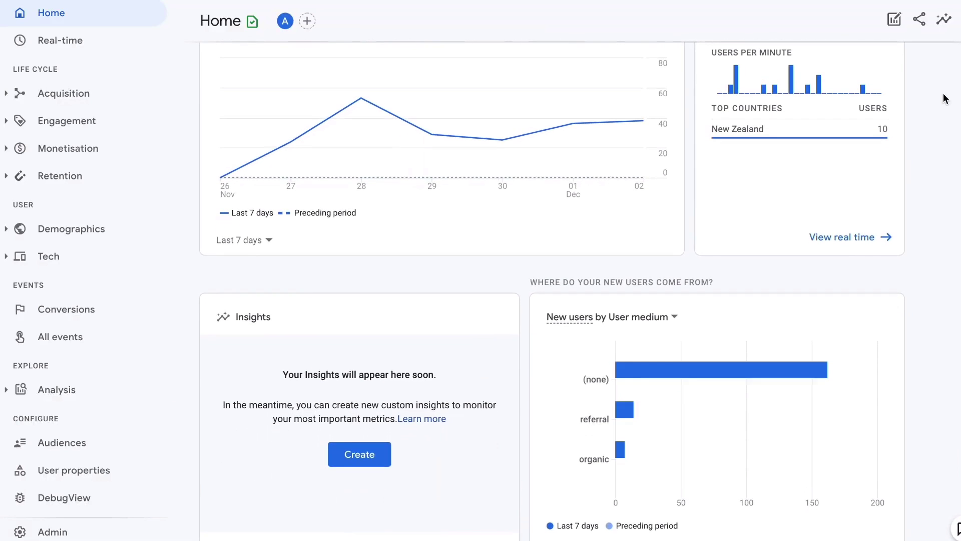
scroll(945, 98, "down", 1)
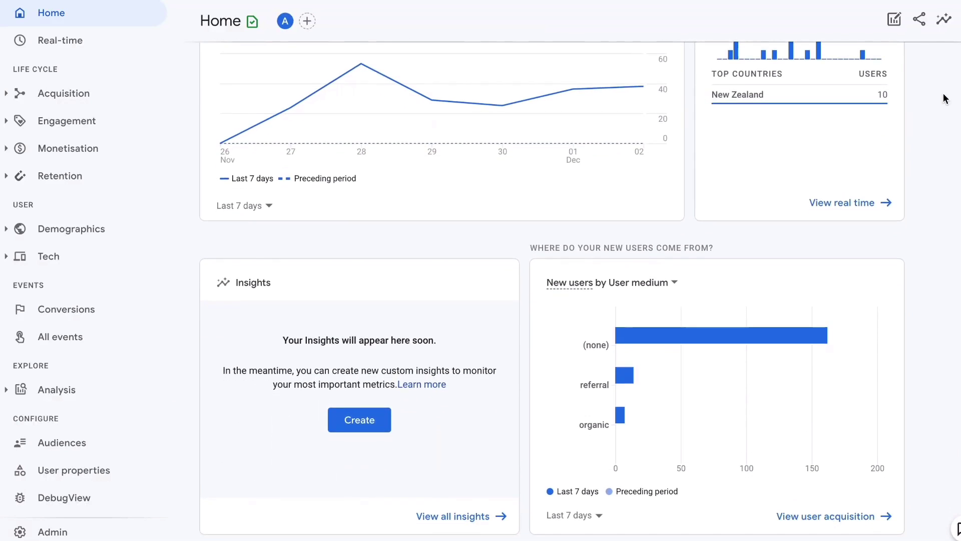
scroll(945, 98, "down", 1)
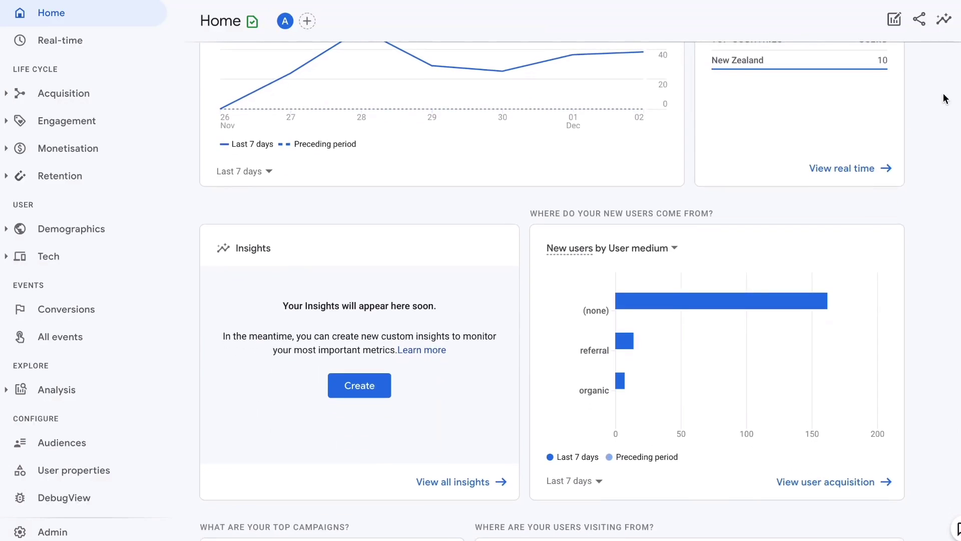
scroll(945, 98, "down", 1)
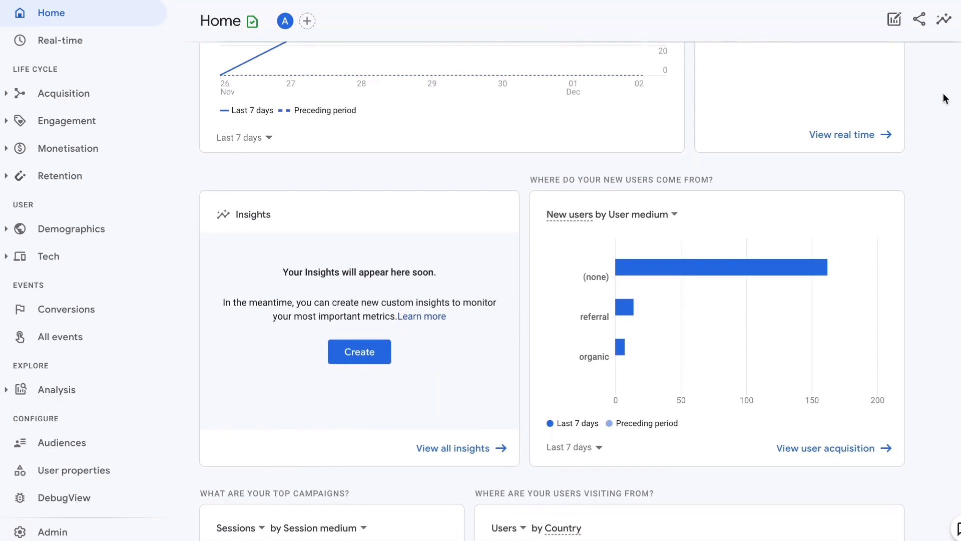
scroll(946, 98, "down", 1)
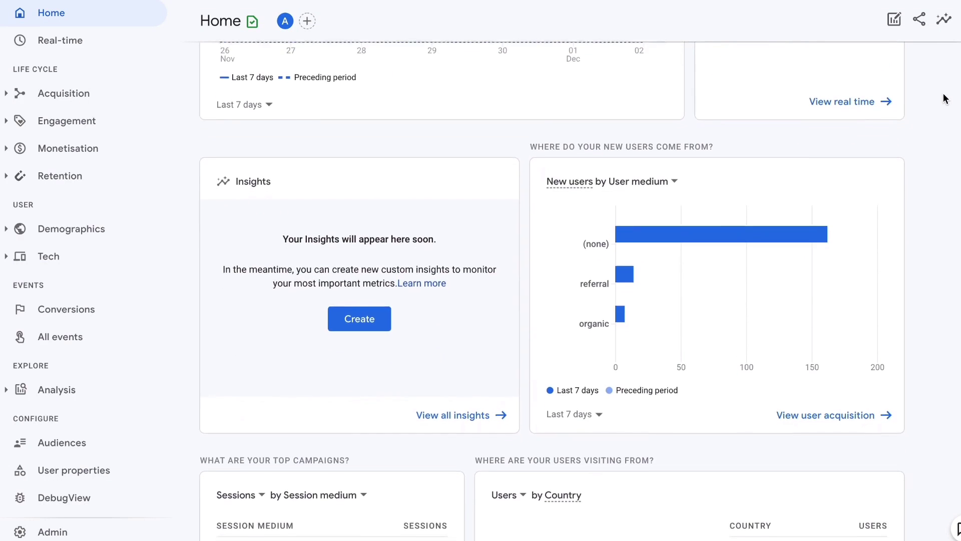
scroll(945, 98, "down", 1)
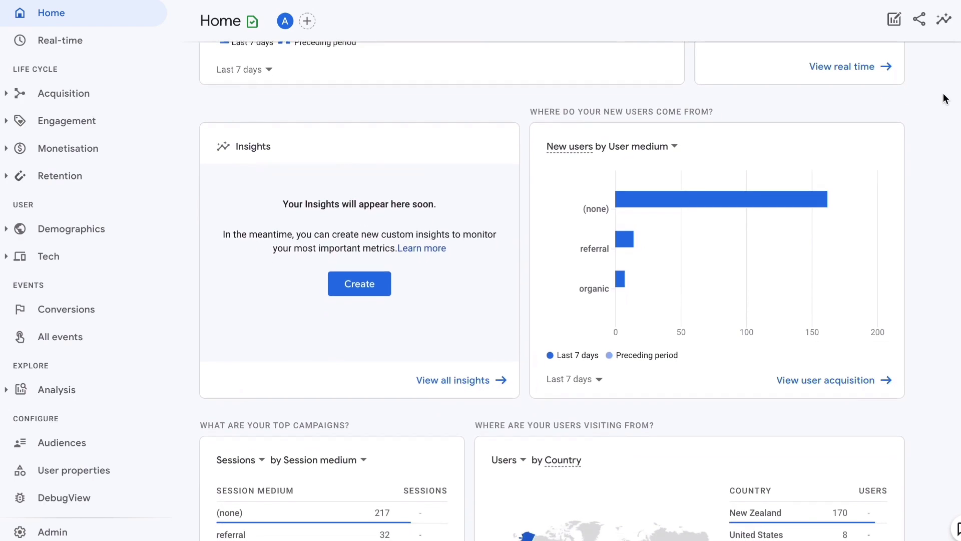
scroll(945, 98, "down", 1)
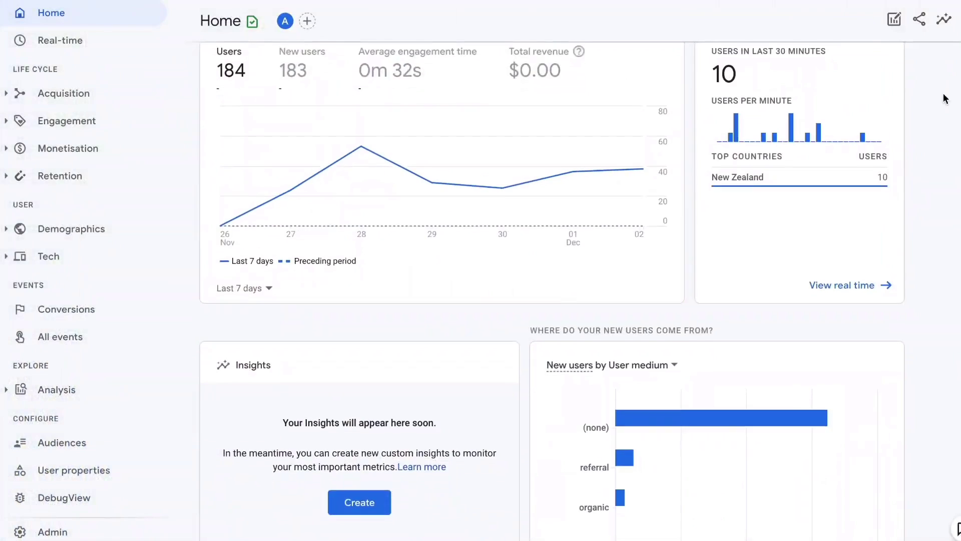
scroll(945, 98, "down", 1)
scroll(945, 98, "down", 2)
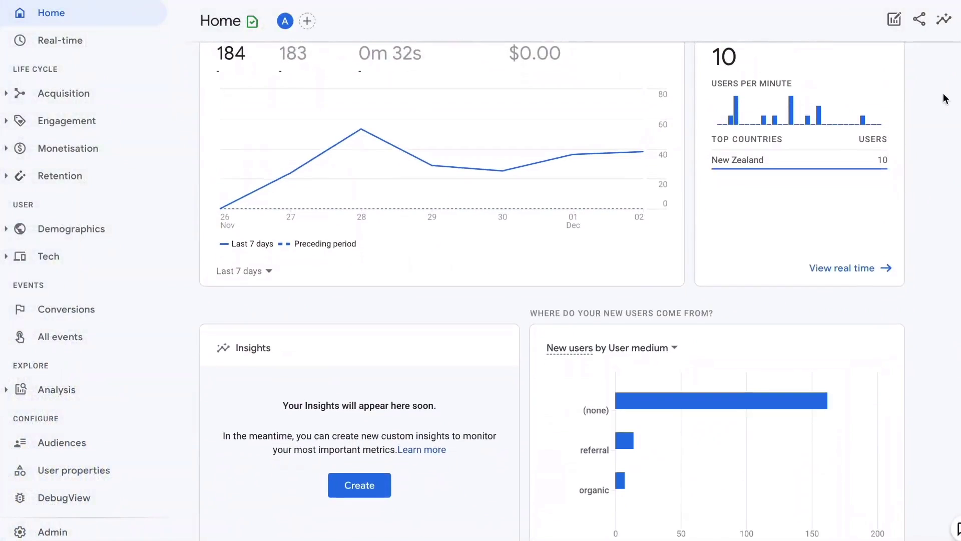
scroll(945, 98, "down", 2)
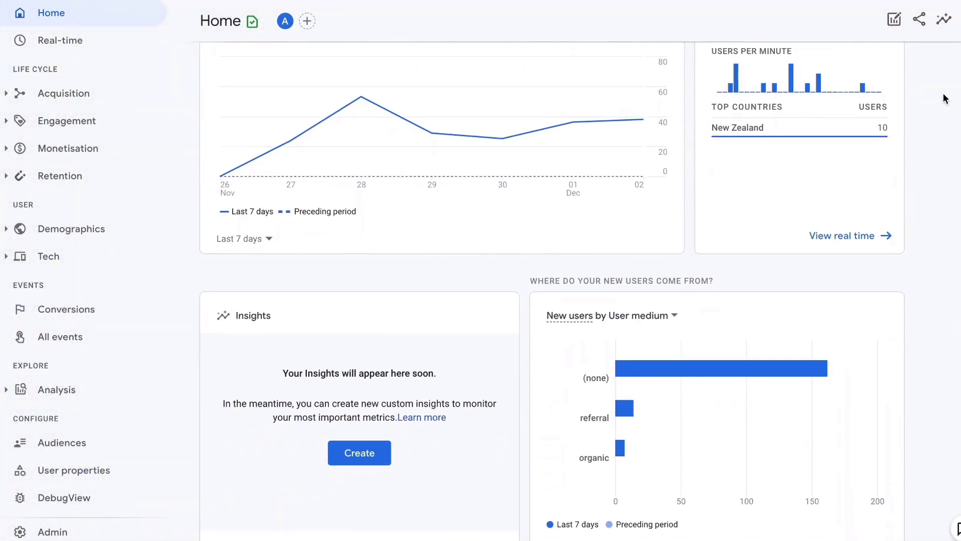
scroll(945, 98, "down", 2)
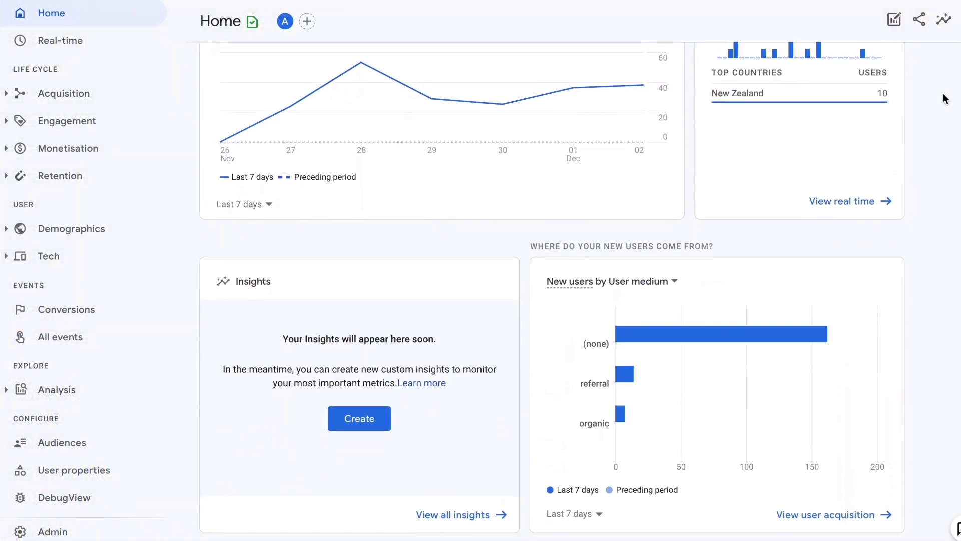
scroll(946, 99, "down", 2)
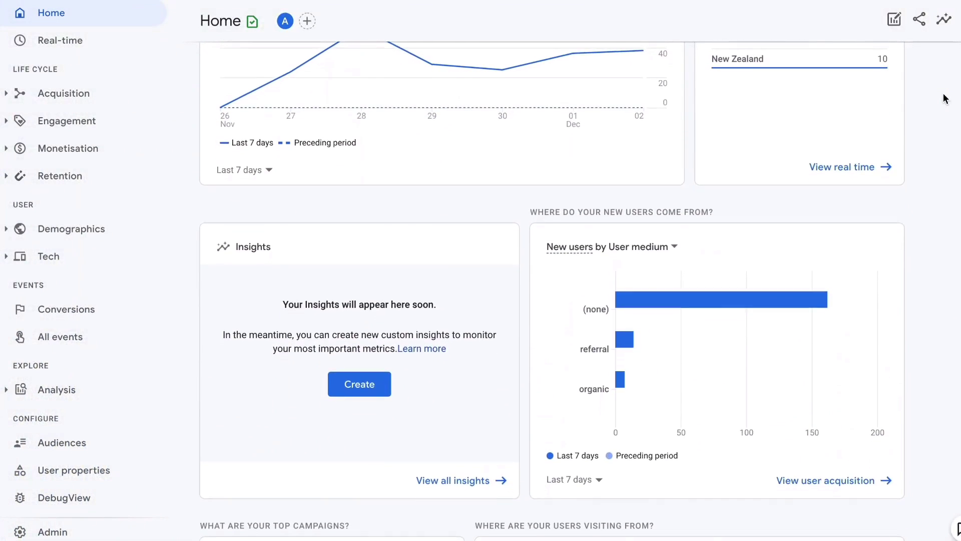
scroll(945, 98, "down", 2)
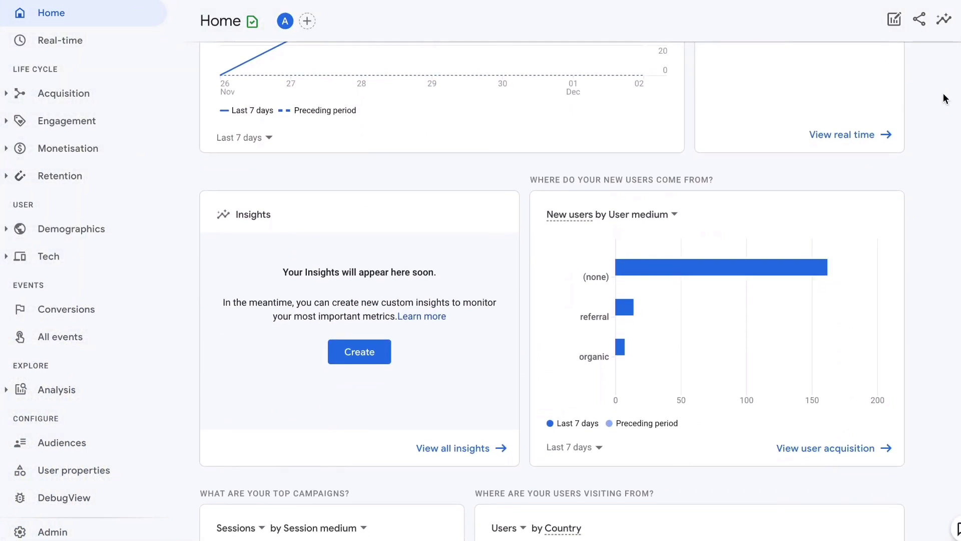
scroll(945, 98, "down", 2)
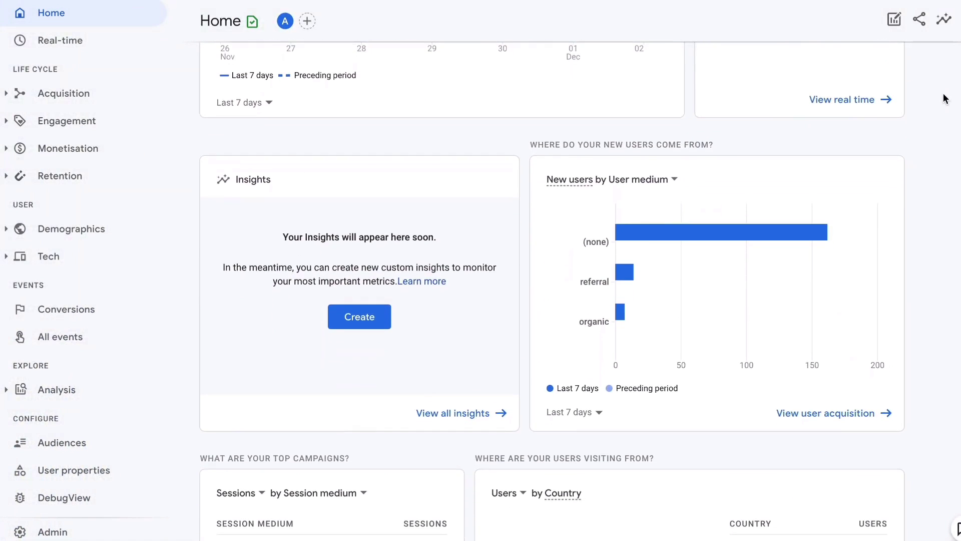
scroll(946, 98, "down", 2)
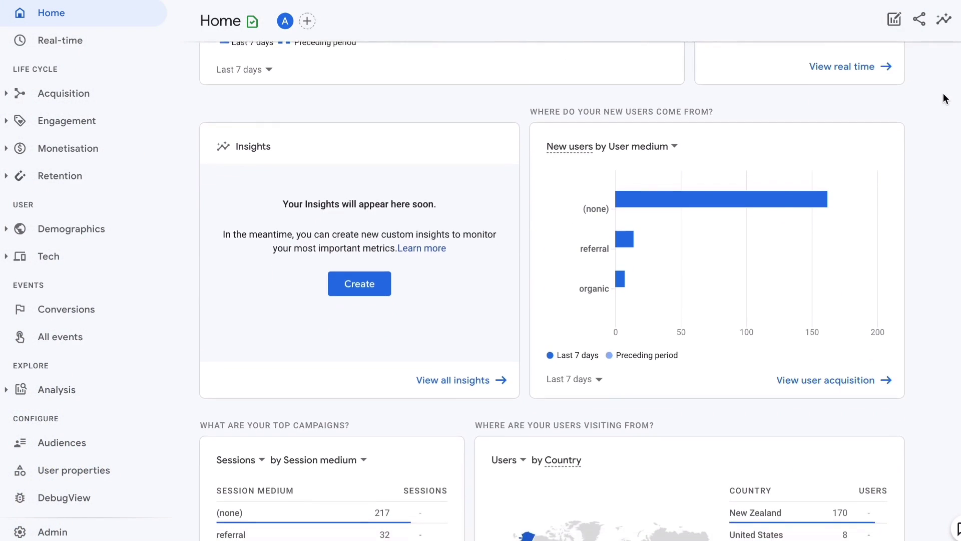
scroll(945, 98, "down", 2)
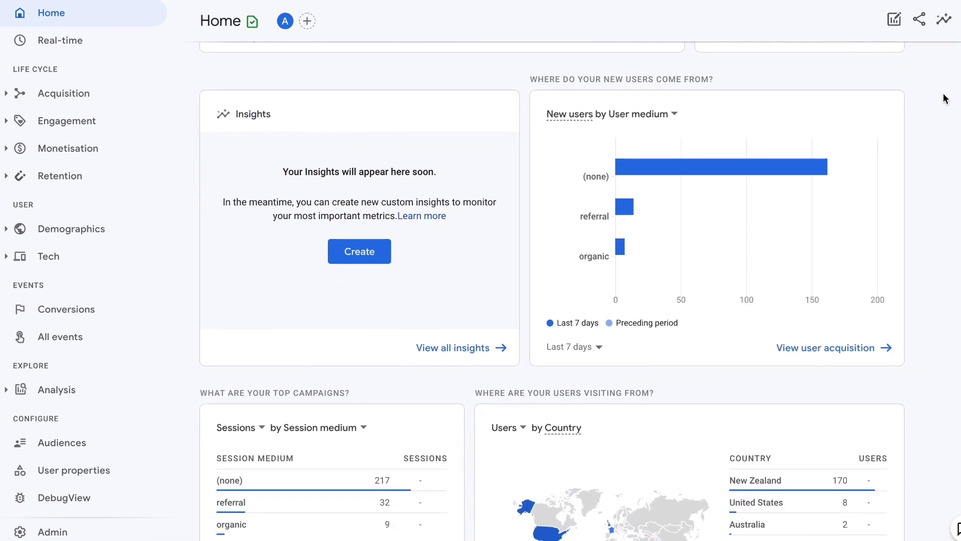
scroll(945, 98, "down", 1)
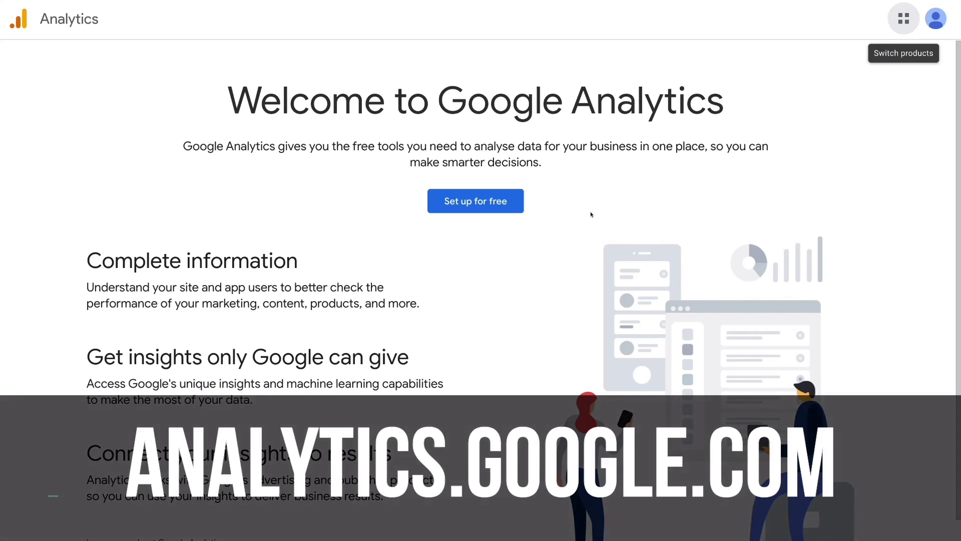
Step: Begin free setup and enter 'Real Foodz' as the account name, leaving all four data-sharing boxes checked
left_click(471, 202)
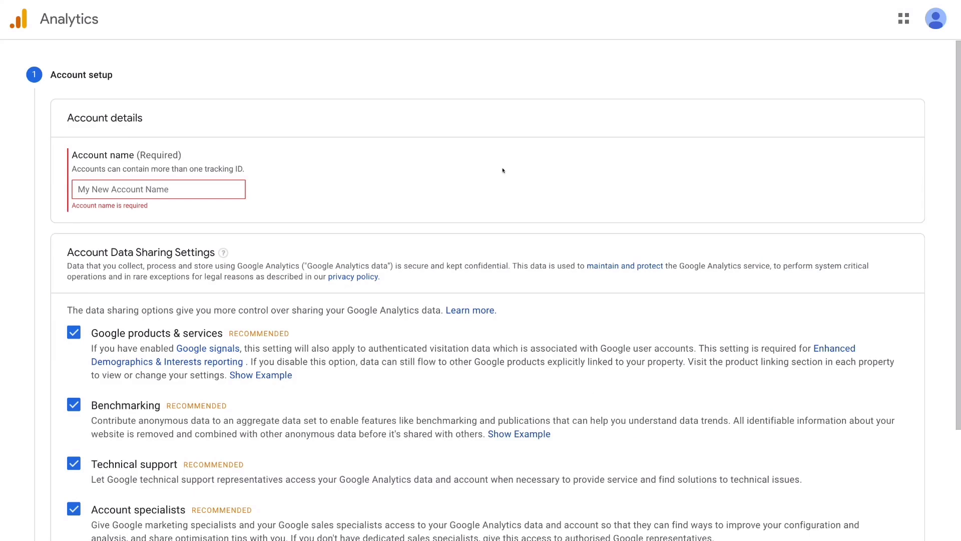
left_click(211, 185)
type("Real Foodz")
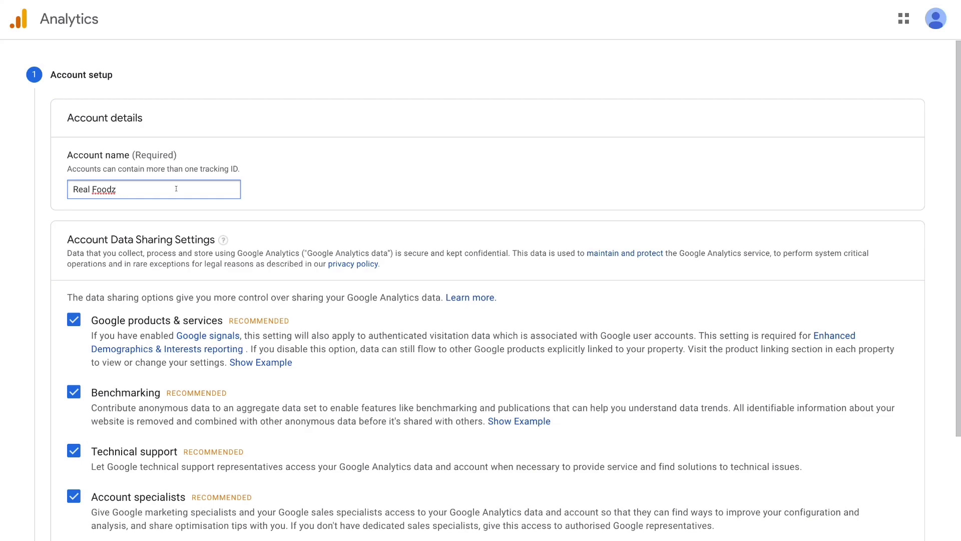
scroll(183, 257, "down", 3)
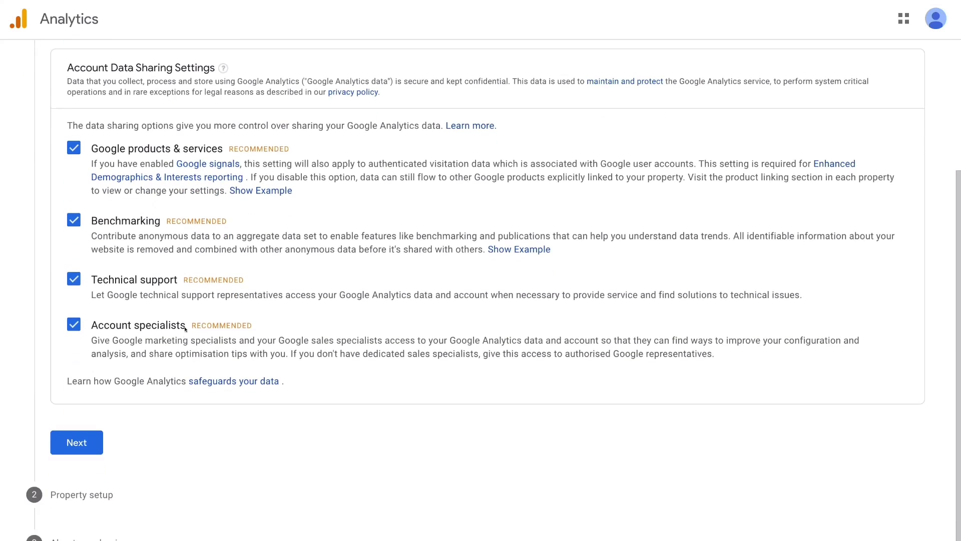
Step: Continue to Property setup and enter 'Real Foodz' as the property name
left_click(85, 442)
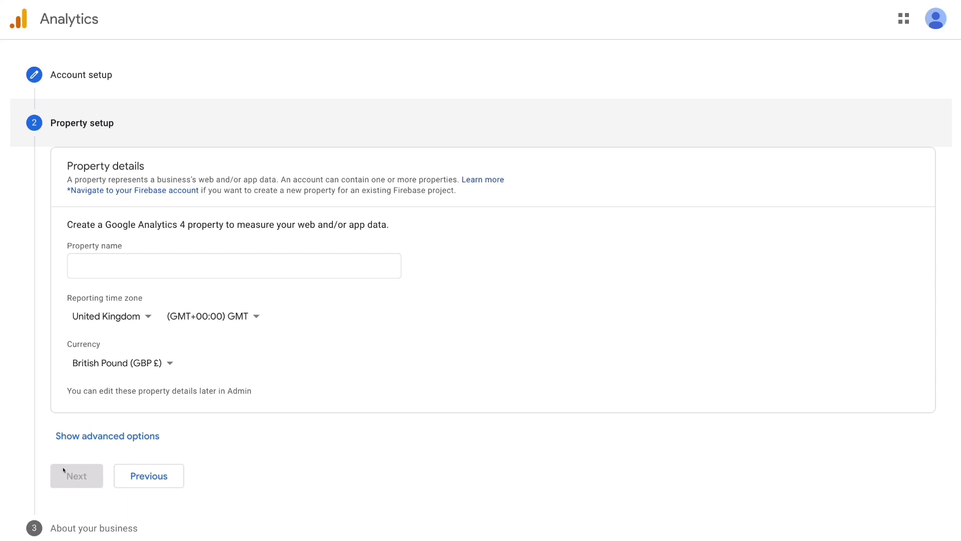
left_click(83, 261)
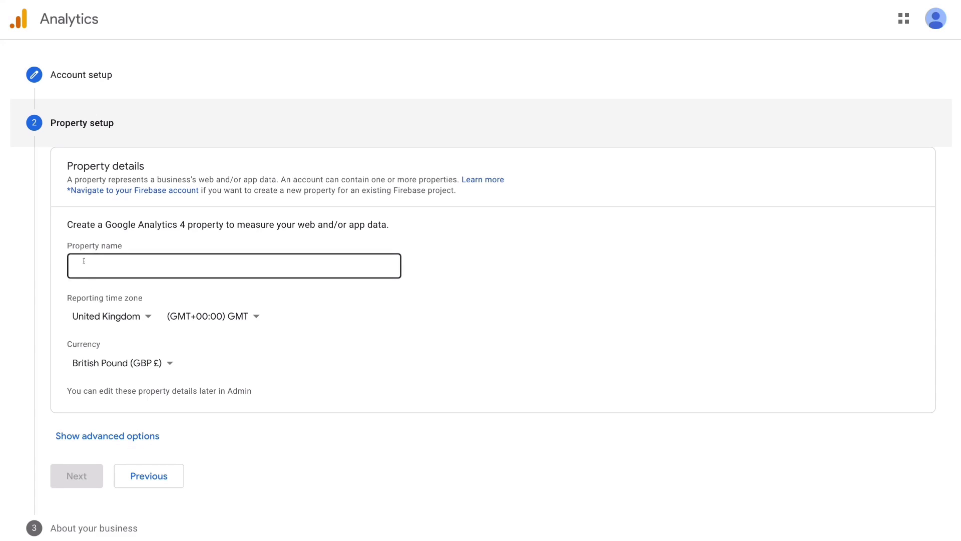
left_click(78, 245)
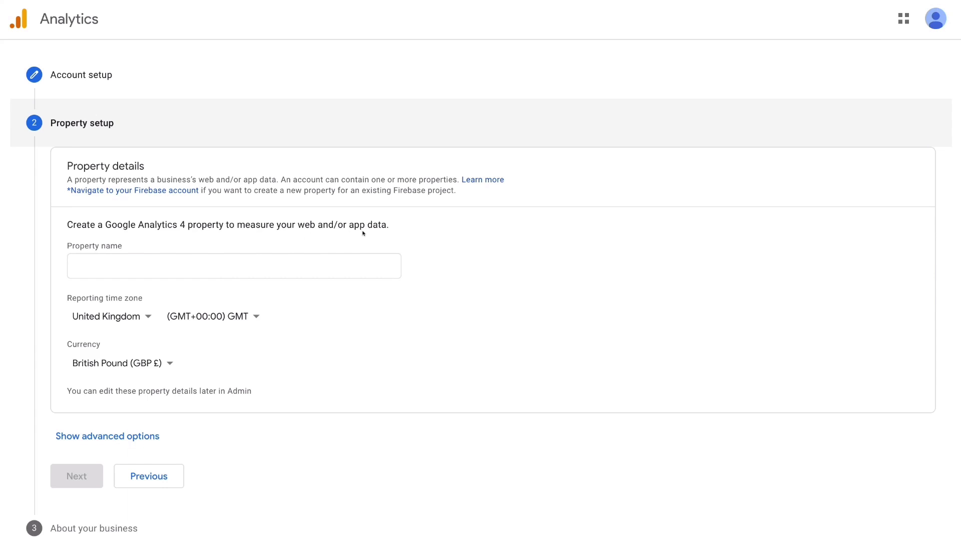
left_click(173, 259)
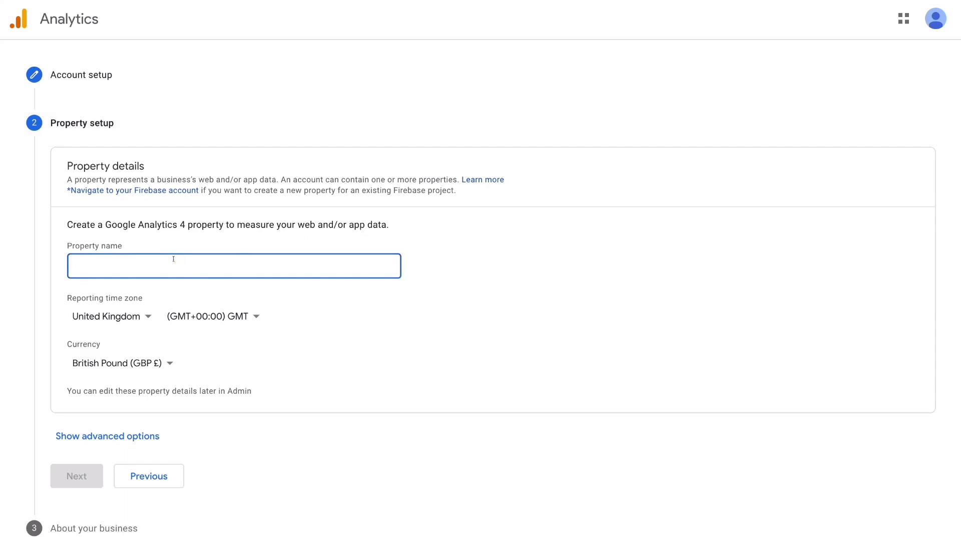
type("Real Foodz")
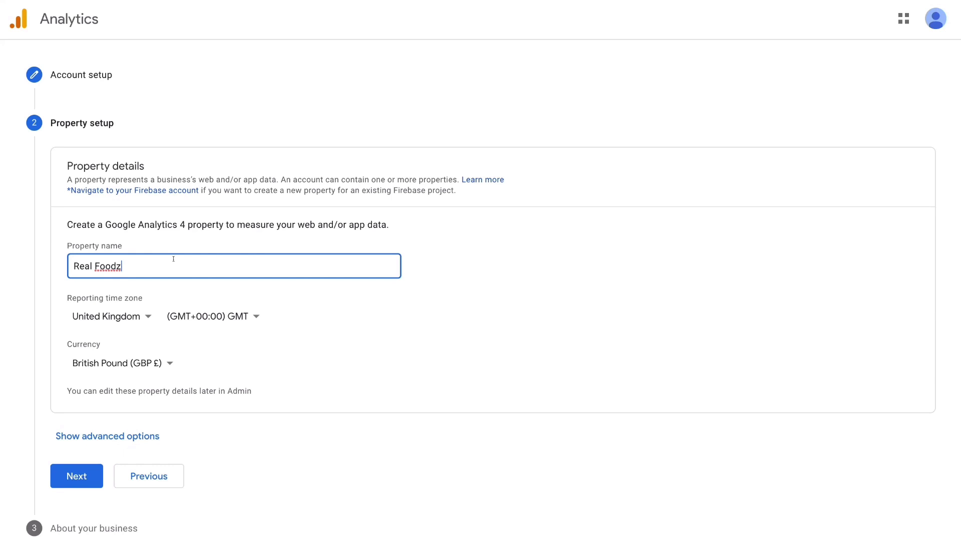
Step: Set the reporting time zone to New Zealand (GMT+13:00) and currency to New Zealand Dollar, then continue
left_click(140, 311)
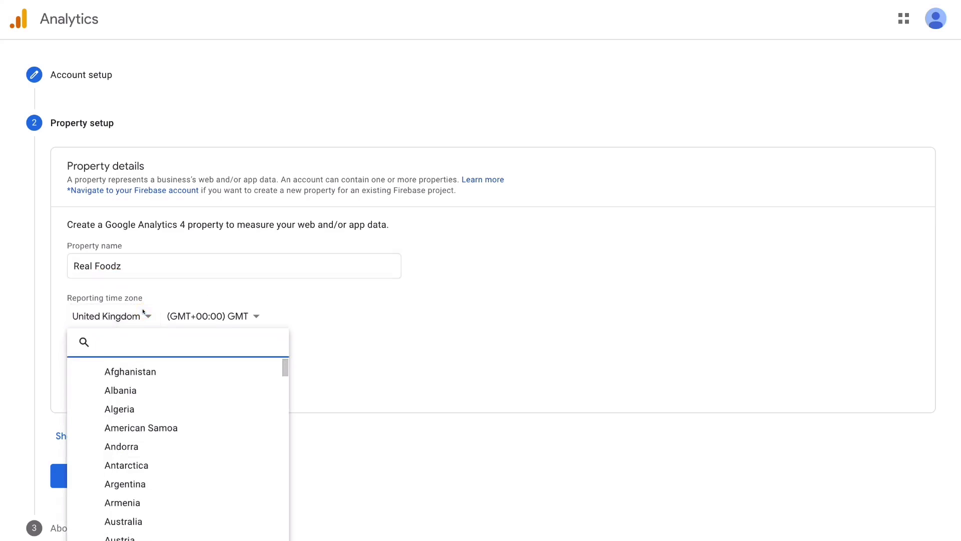
type("new")
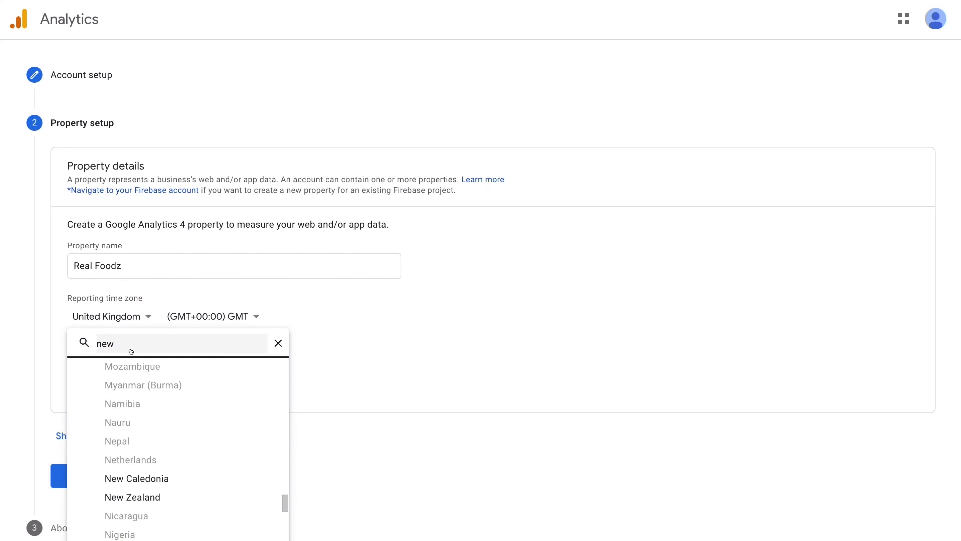
left_click(129, 496)
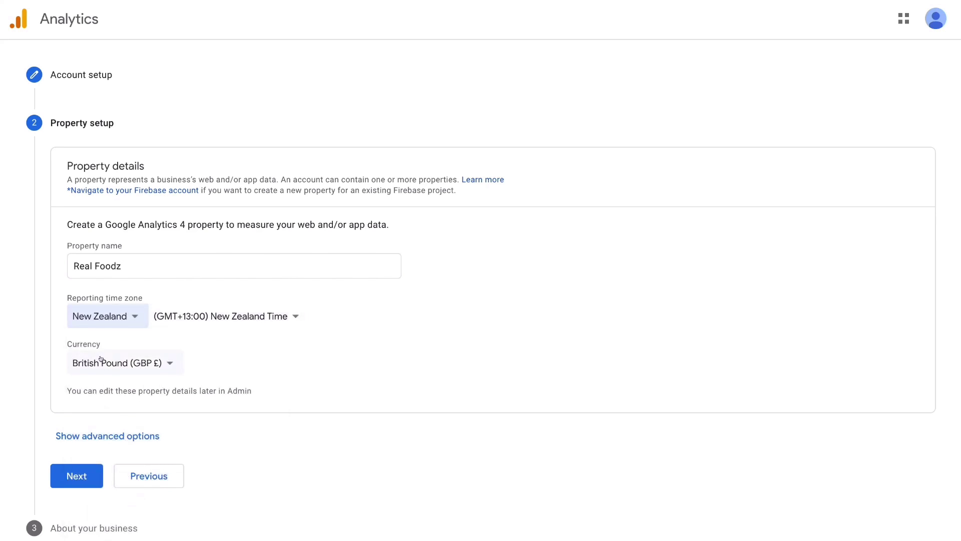
left_click(161, 357)
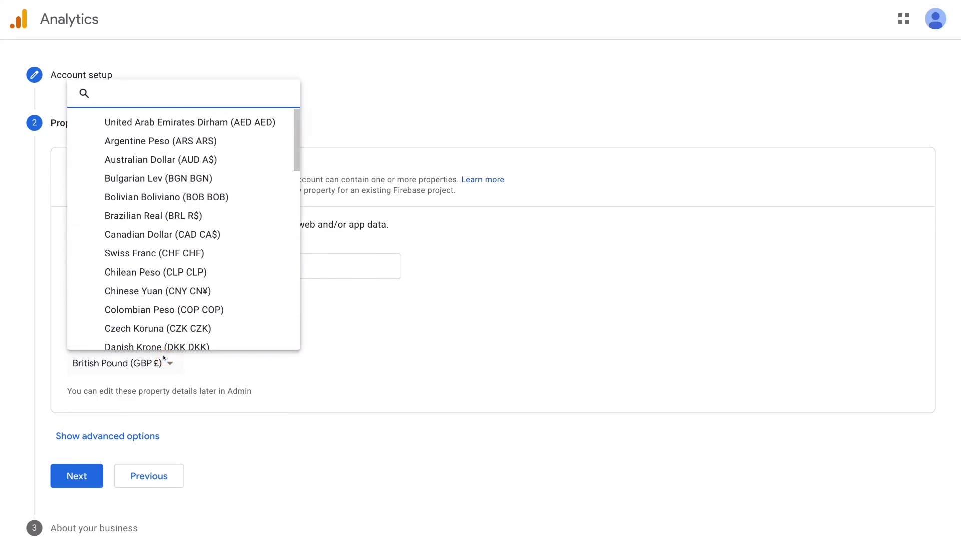
type("new")
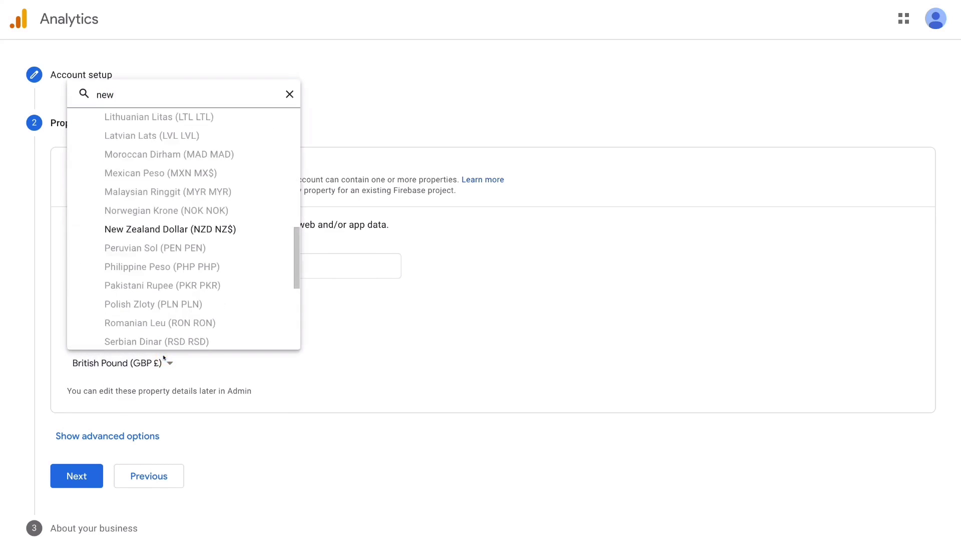
left_click(144, 232)
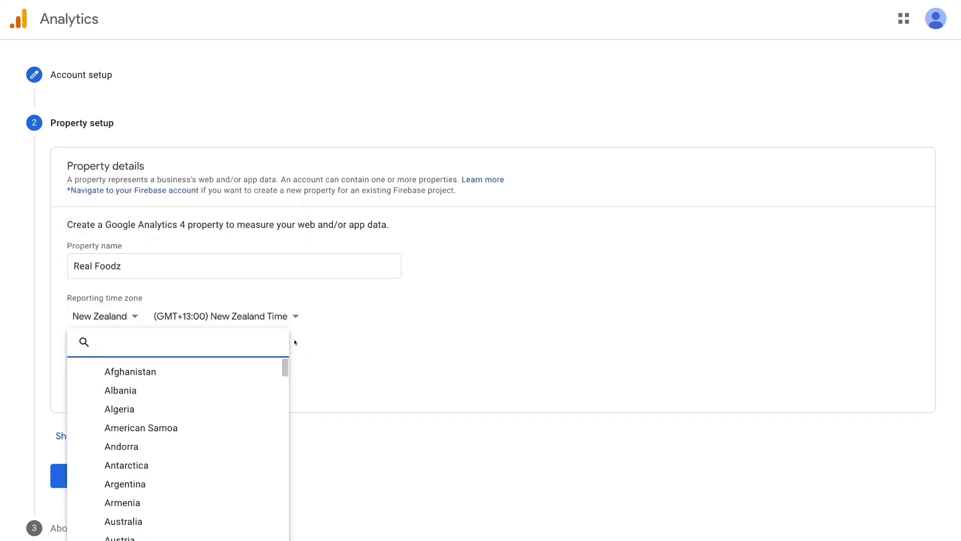
left_click(332, 353)
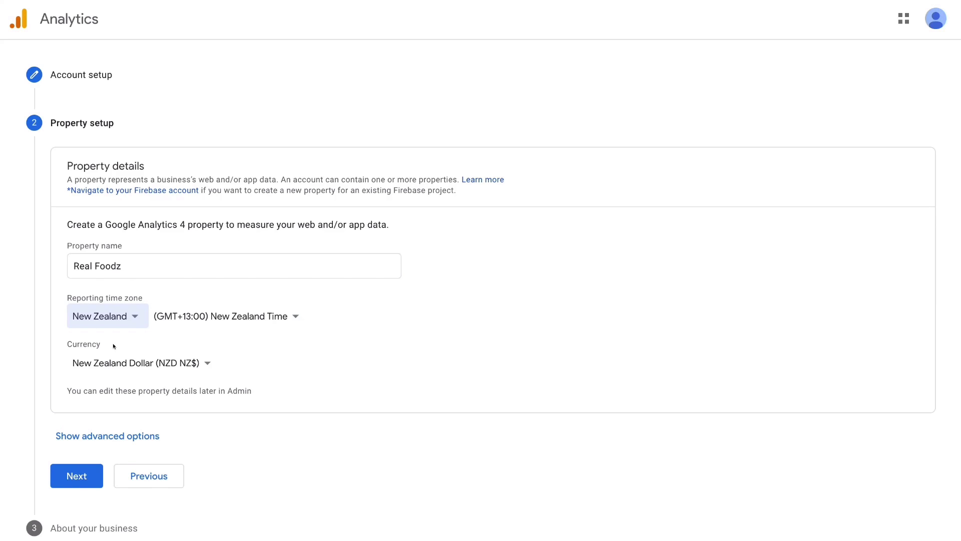
left_click(85, 476)
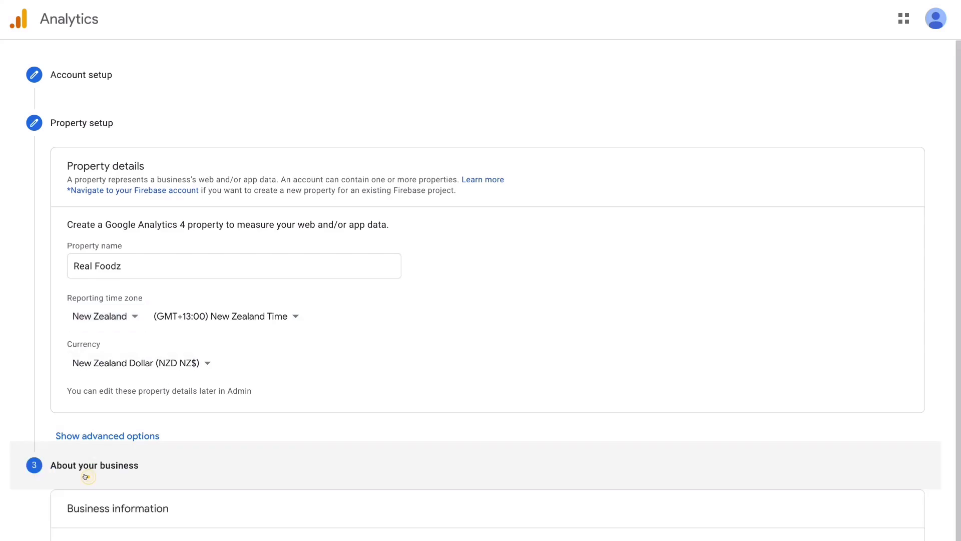
Step: Set the industry category to Food and drink and the business size to Small (1 to 10 employees)
scroll(85, 476, "down", 1)
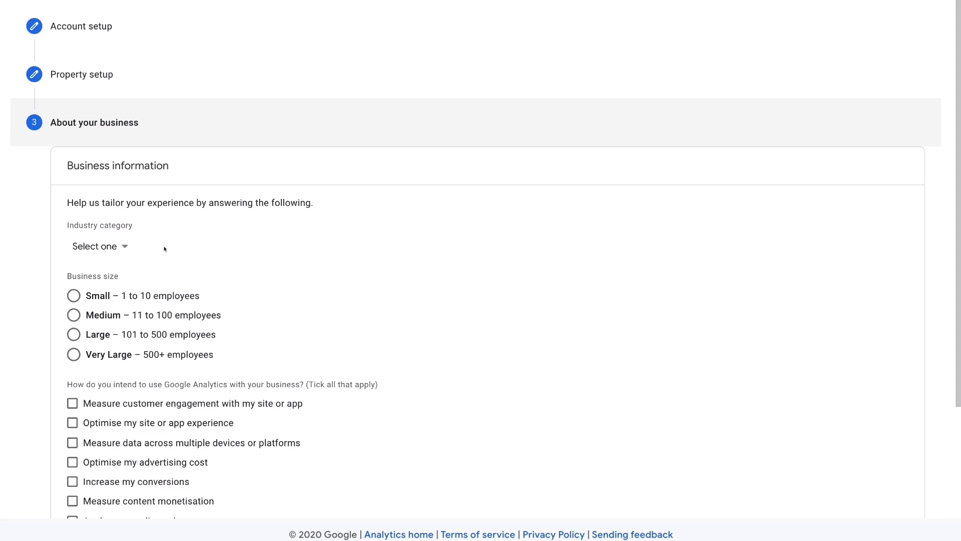
left_click(115, 245)
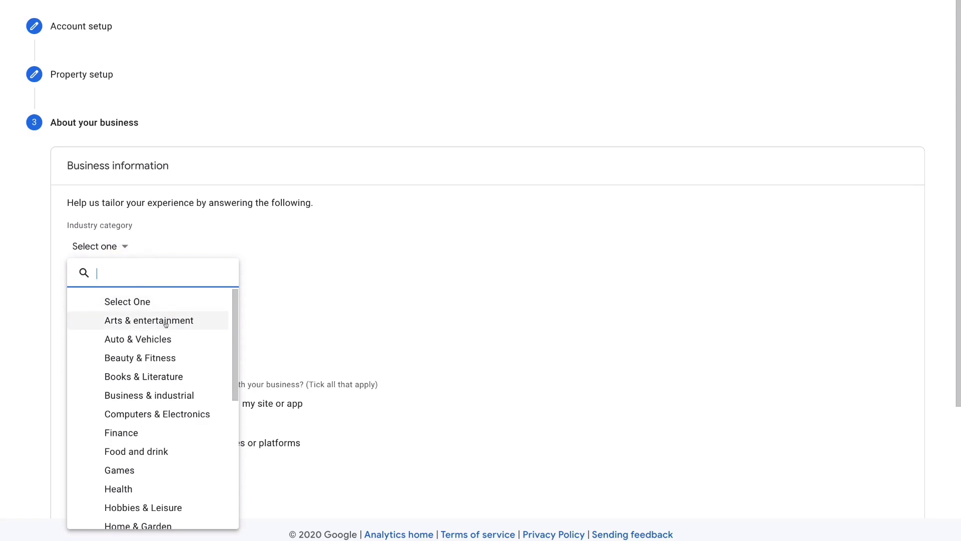
left_click(149, 500)
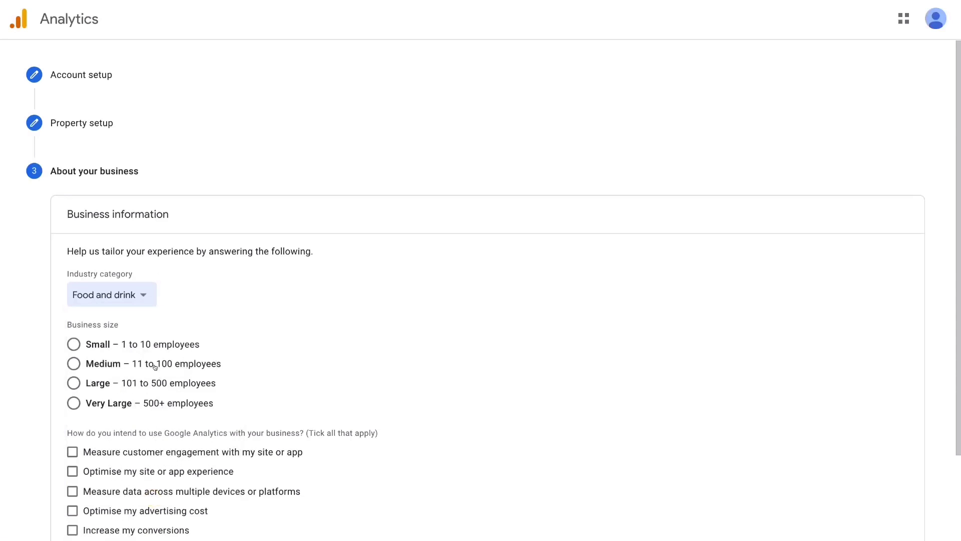
left_click(73, 345)
Step: Tick the objectives Increase my conversions, Optimise my site or app experience and Measure customer engagement
scroll(50, 354, "down", 3)
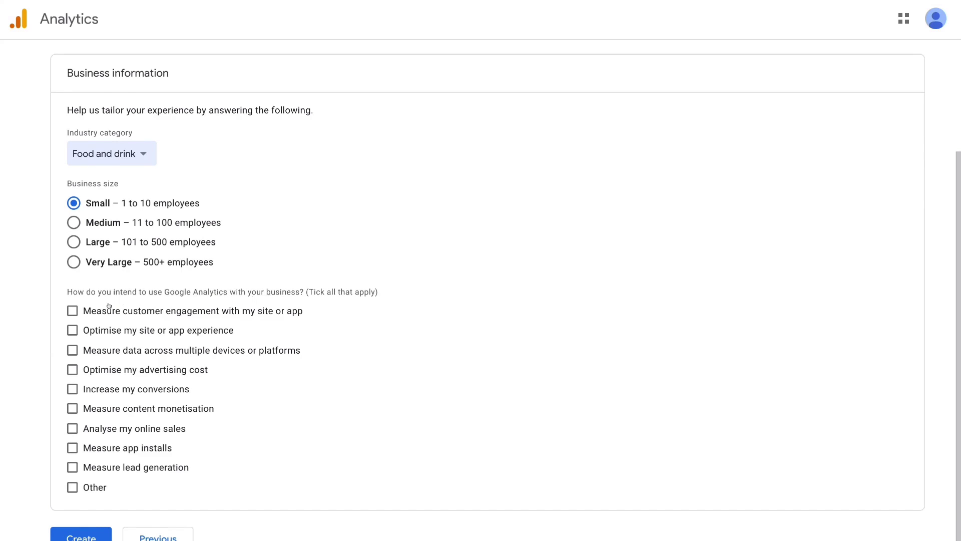
scroll(82, 340, "down", 1)
left_click(72, 346)
left_click(68, 284)
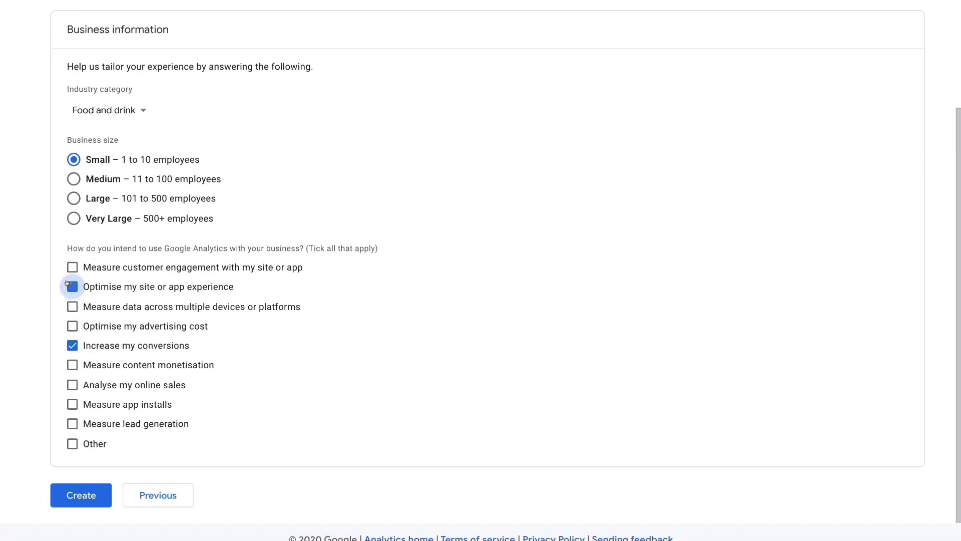
left_click(68, 262)
Step: Create the property and set the terms of service country to New Zealand
left_click(99, 495)
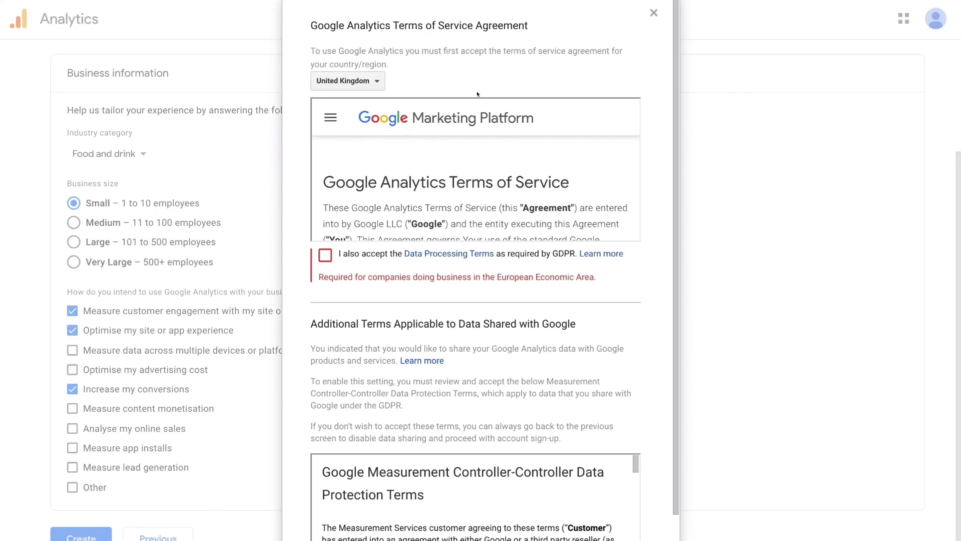
left_click(373, 81)
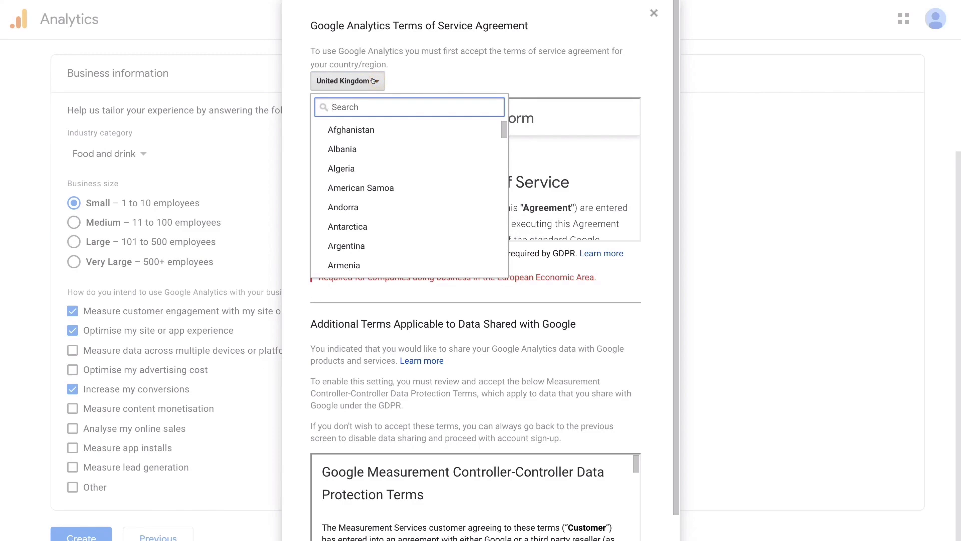
type("new")
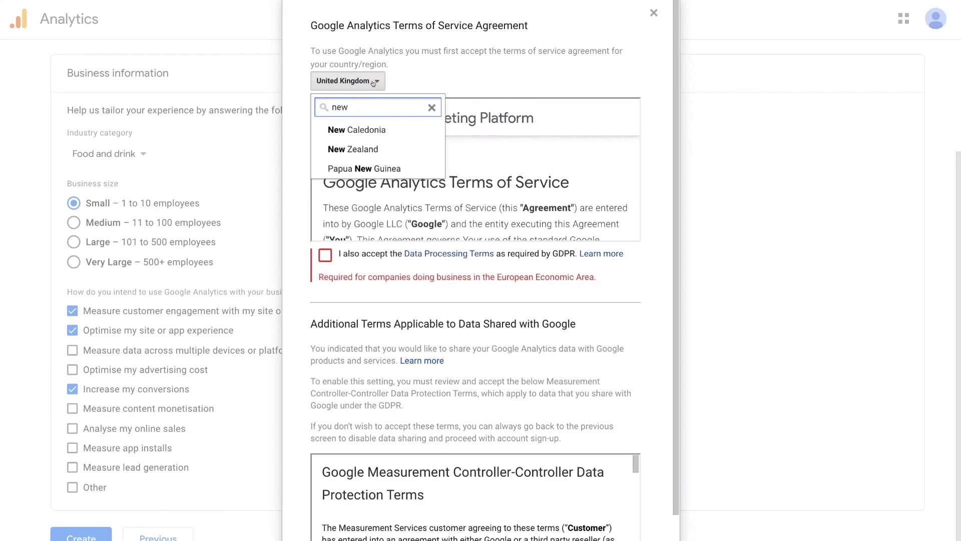
left_click(364, 149)
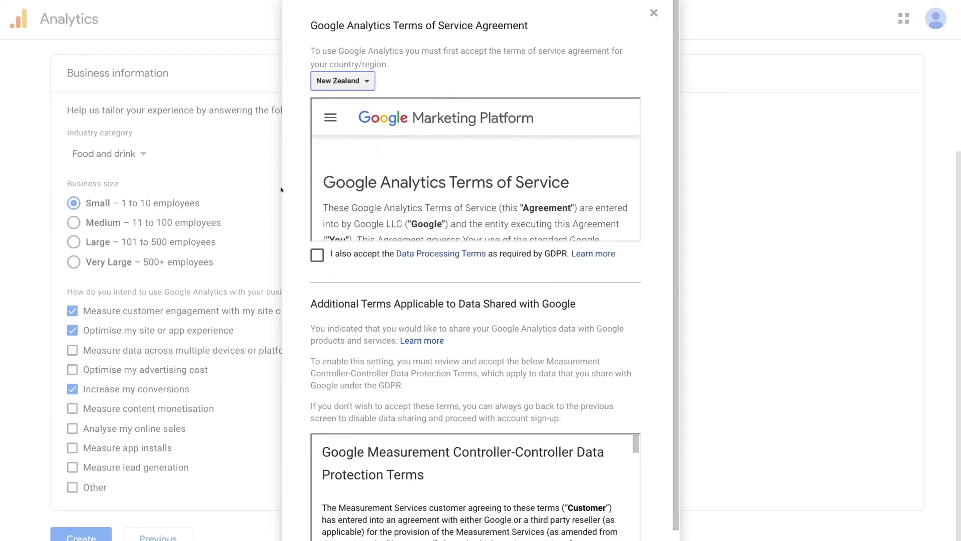
Step: Accept the Data Processing Terms, the Controller-Controller Data Protection Terms, and the terms of service
left_click(317, 255)
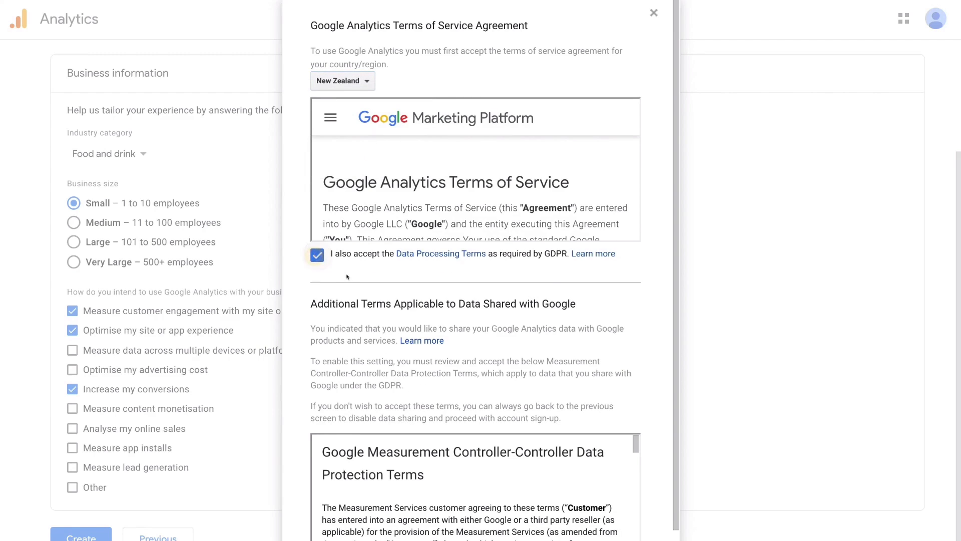
scroll(347, 278, "down", 3)
left_click(317, 468)
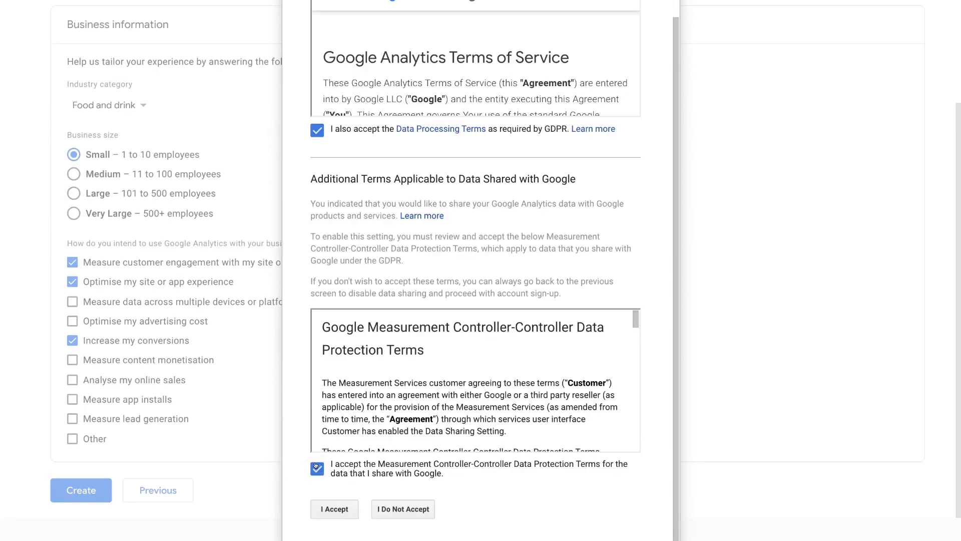
left_click(335, 510)
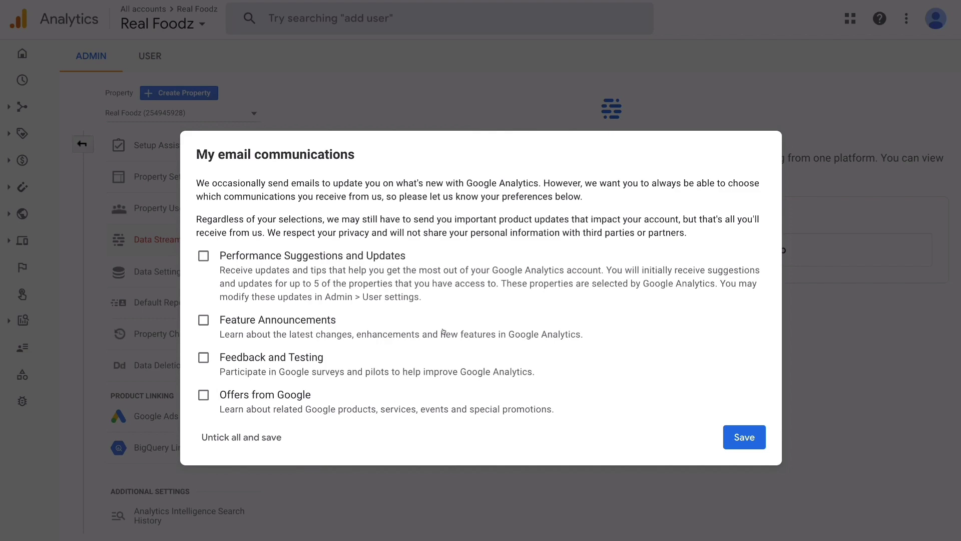
Step: Save the email communication preferences with every box left unticked
left_click(758, 434)
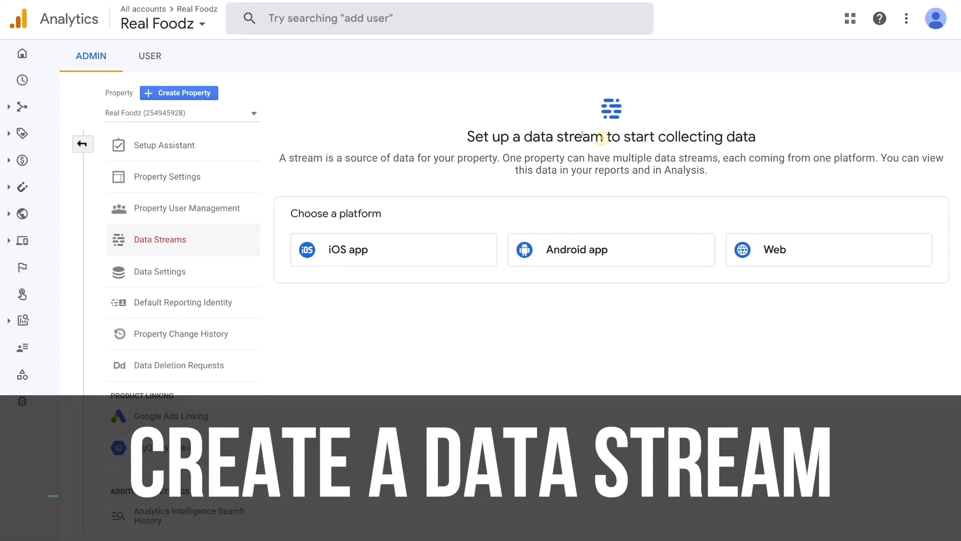
Step: Choose the Web platform on the Data Streams page to begin a web stream for Real Foodz
left_click_drag(603, 136, 524, 136)
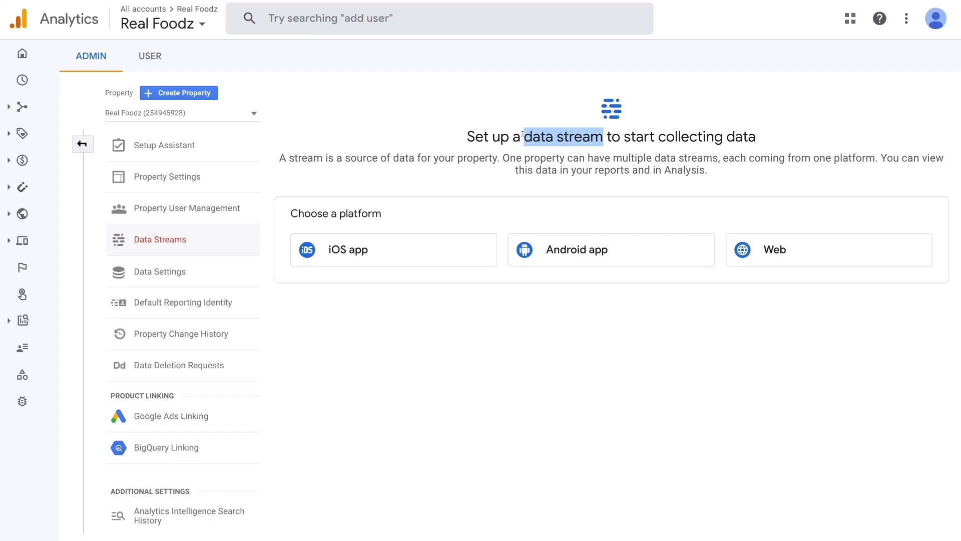
left_click(447, 317)
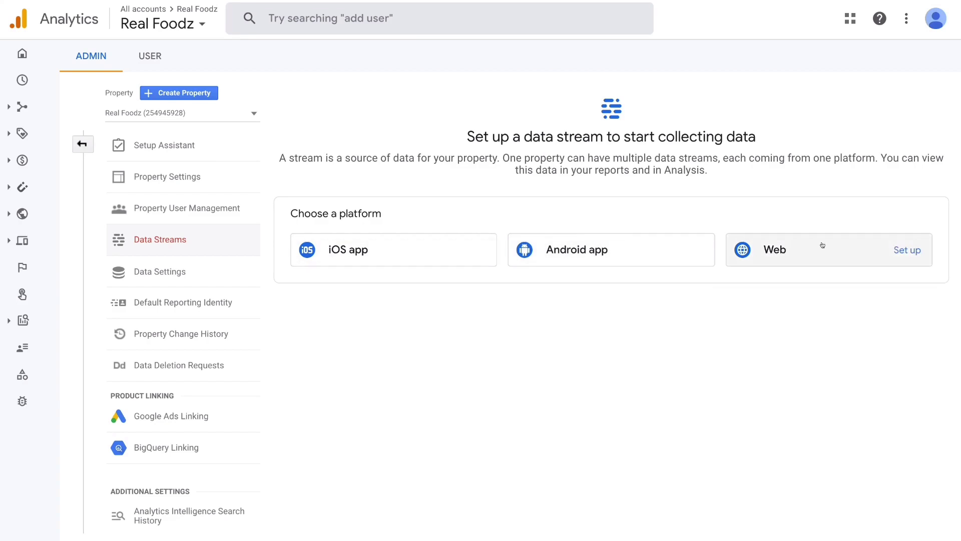
left_click(850, 254)
left_click(411, 137)
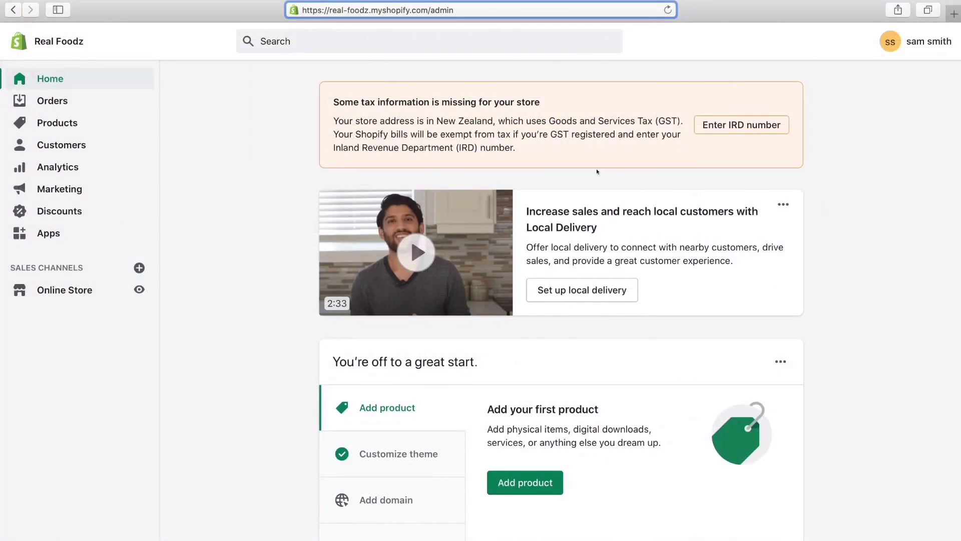
Step: Select and copy the store address real-foodz.myshopify.com from the Shopify admin address bar
left_click_drag(428, 10, 331, 9)
left_click_drag(389, 26, 382, 27)
key("ctrl+c")
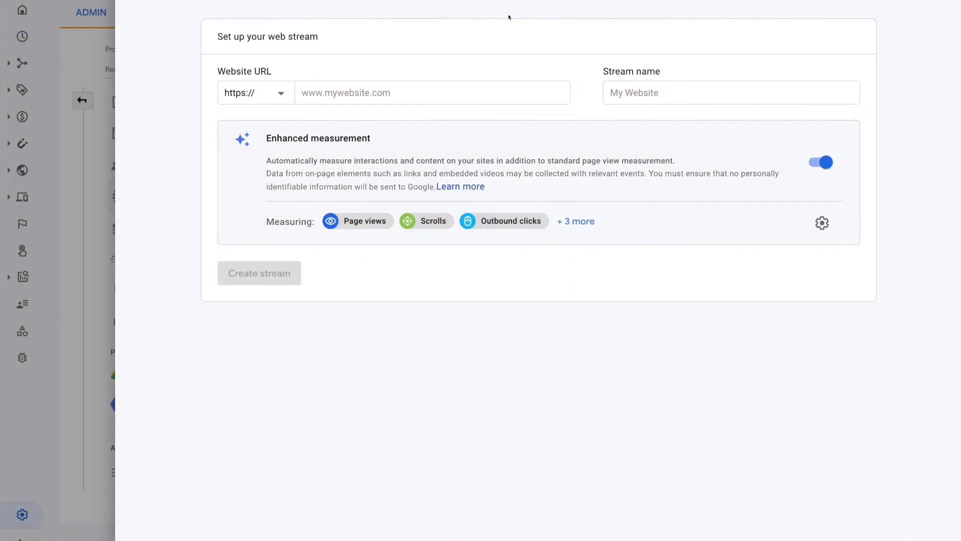
Step: Paste real-foodz.myshopify.com as the Website URL and name the stream 'Real Foodz'
left_click(378, 88)
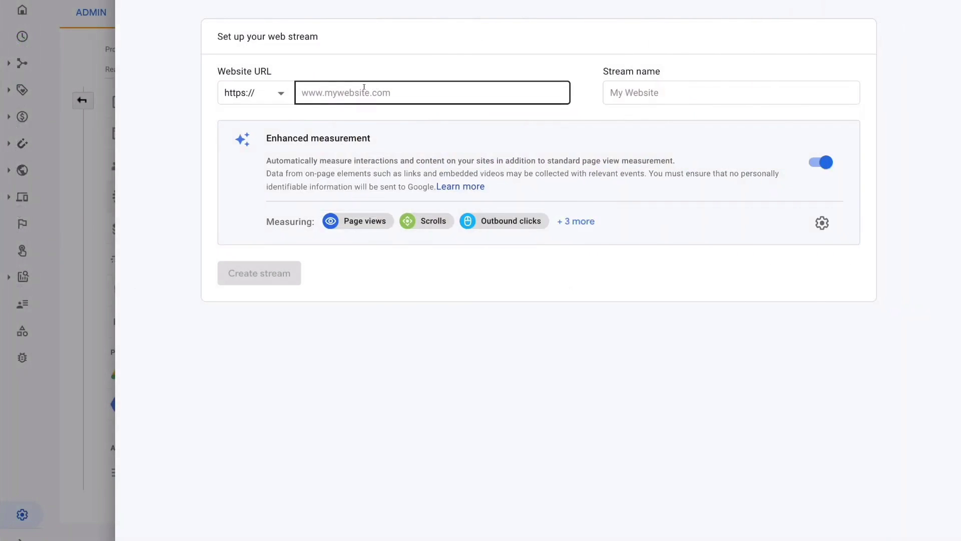
left_click(363, 87)
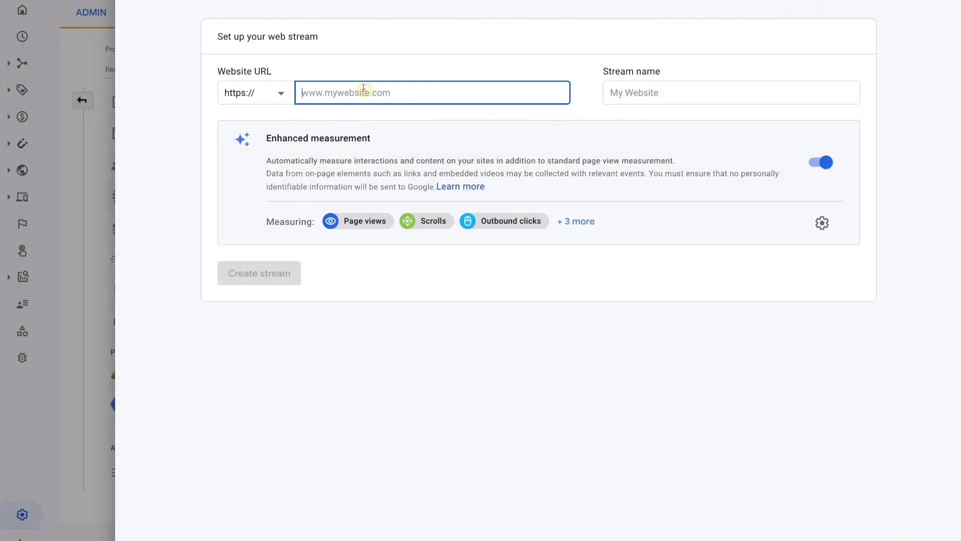
key("ctrl+v")
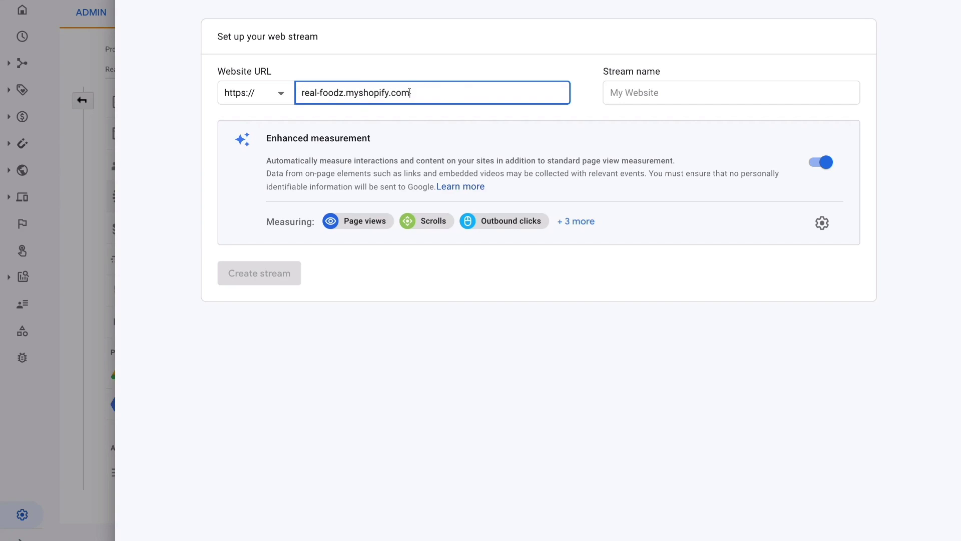
left_click(627, 92)
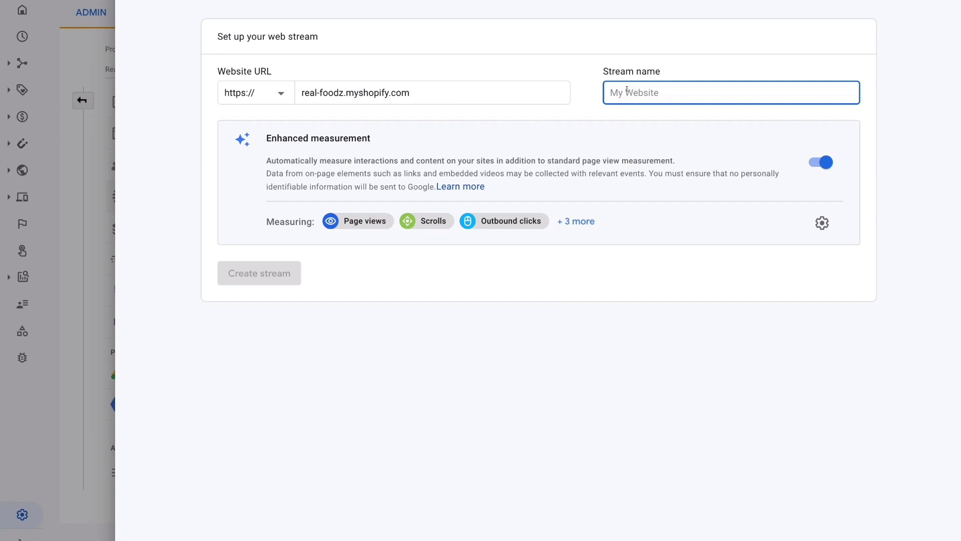
type("Real Foodz")
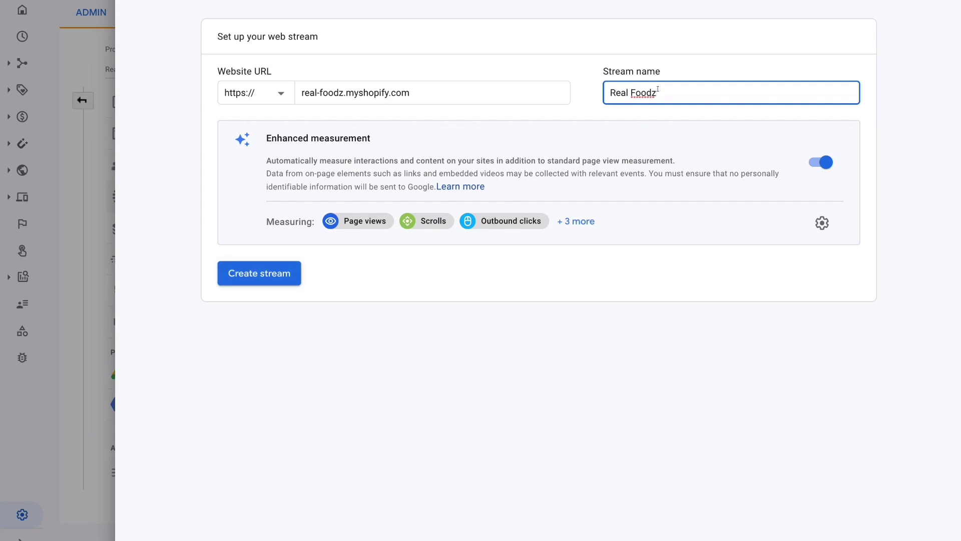
Step: Create the Real Foodz web stream and copy its Measurement ID
left_click(279, 274)
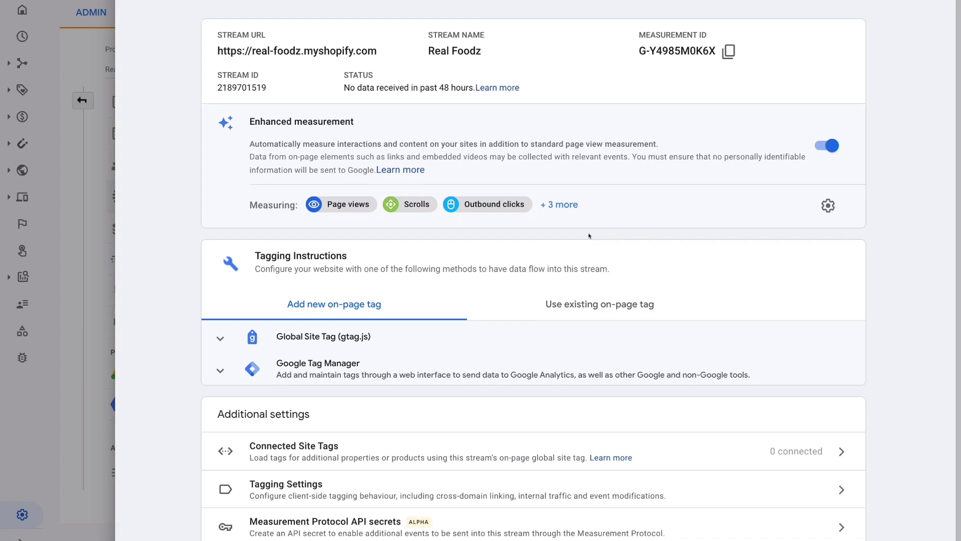
left_click(728, 51)
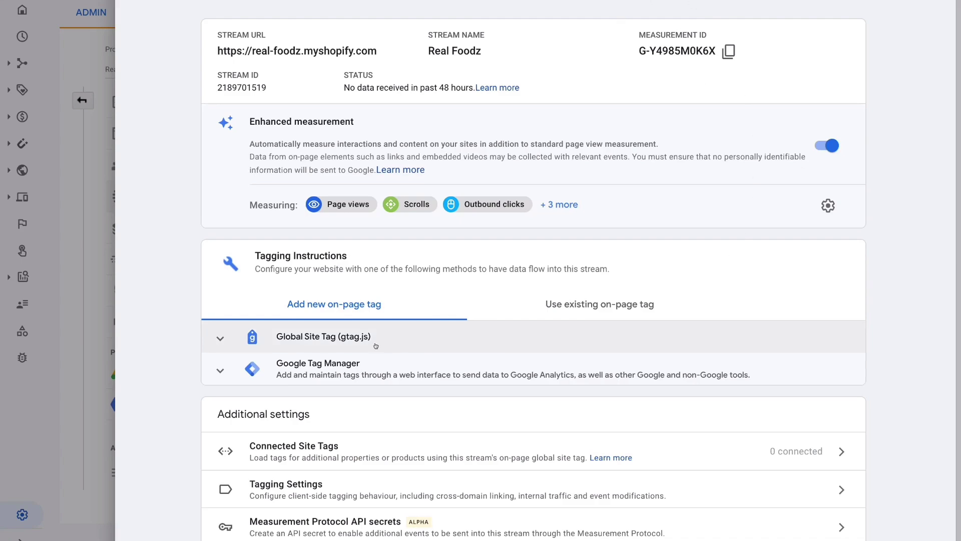
Step: Expand the Global Site Tag (gtag.js) instructions and copy the code snippet
left_click(400, 342)
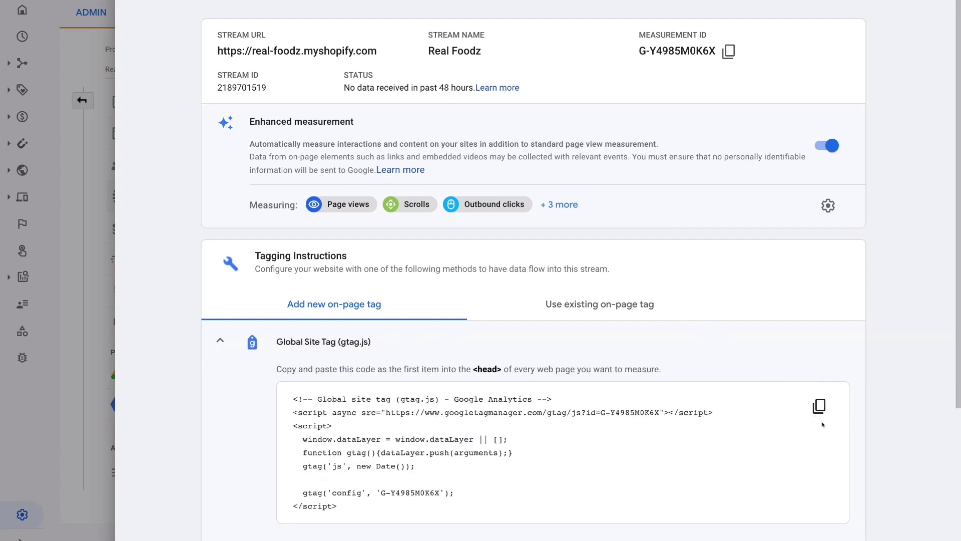
left_click(817, 405)
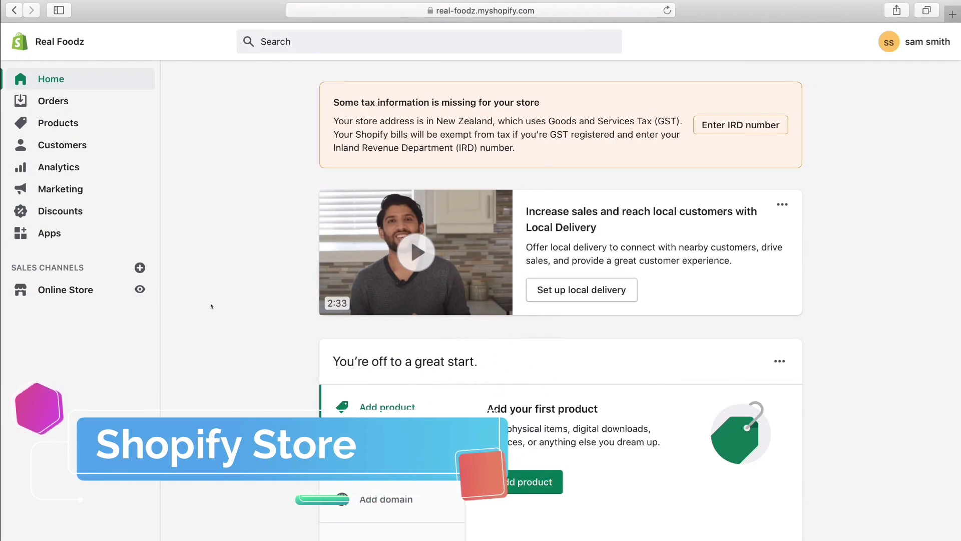
Step: Download a backup copy of the live Debut theme from the Themes page
left_click(86, 289)
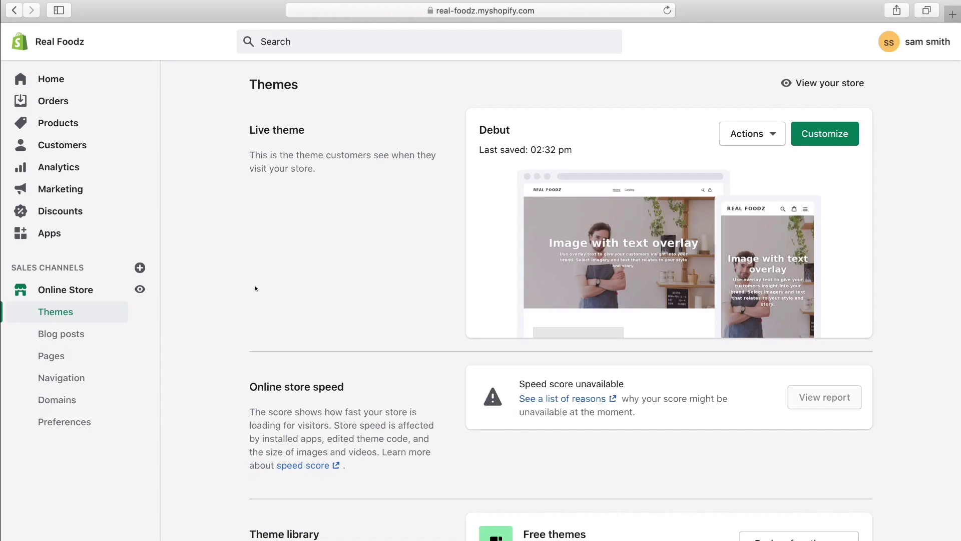
left_click(768, 134)
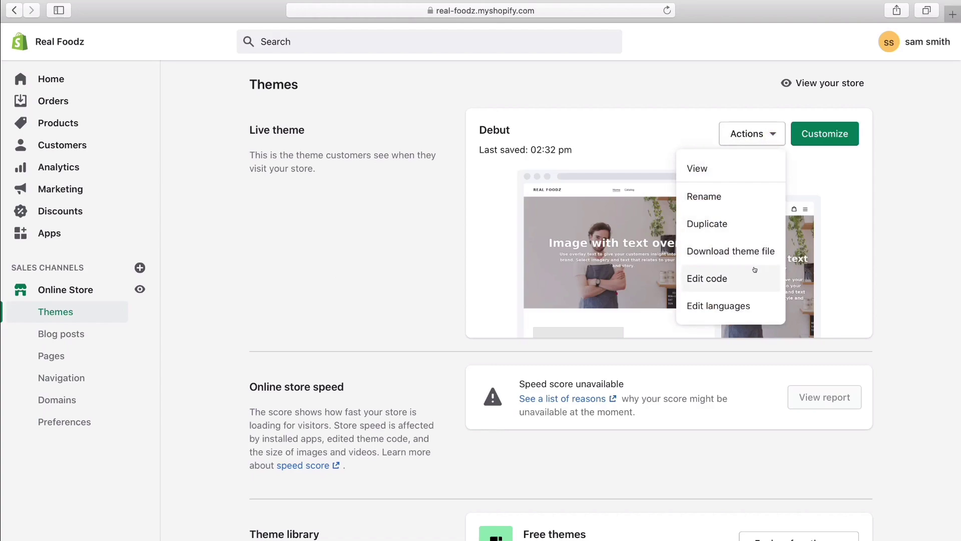
left_click(452, 264)
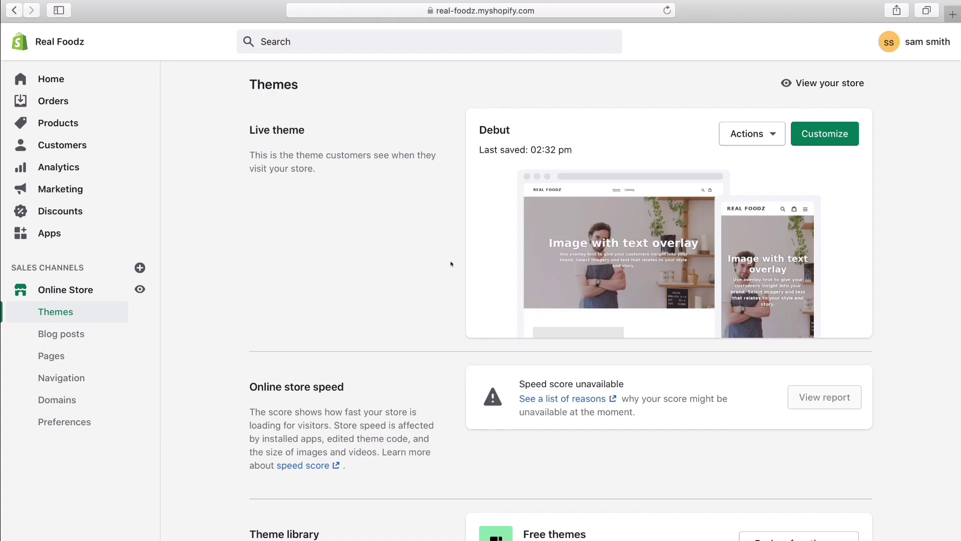
Step: Duplicate the live Debut theme so Copy of Debut appears in the theme library
left_click(766, 134)
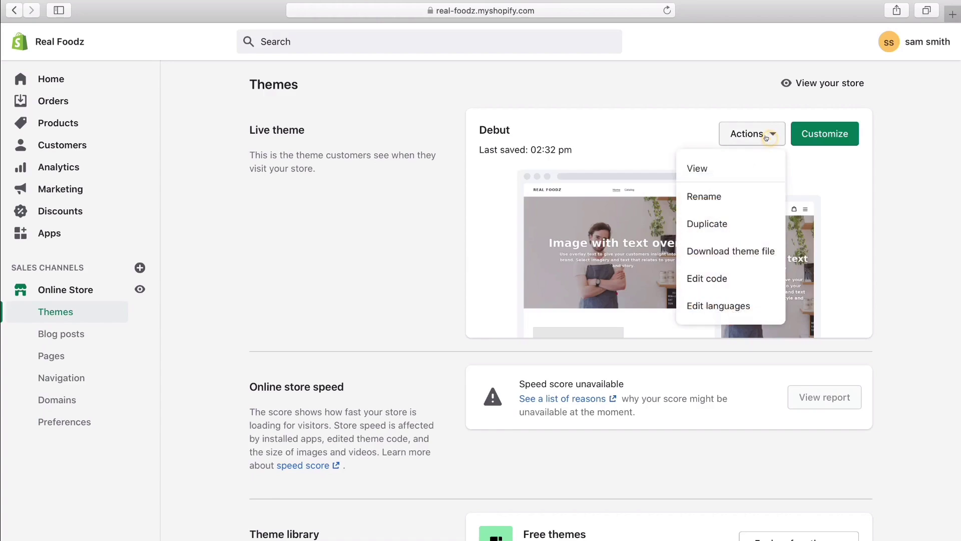
left_click(749, 220)
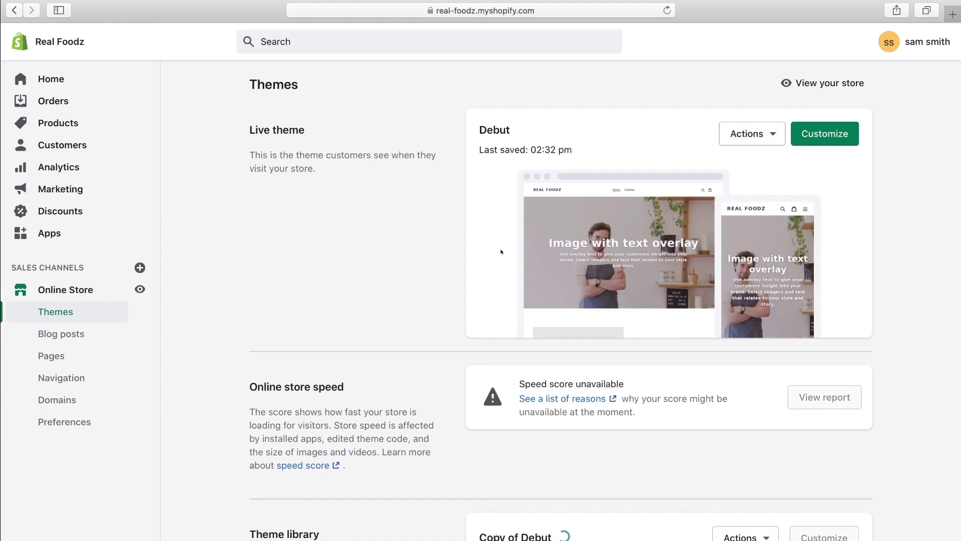
scroll(505, 251, "down", 4)
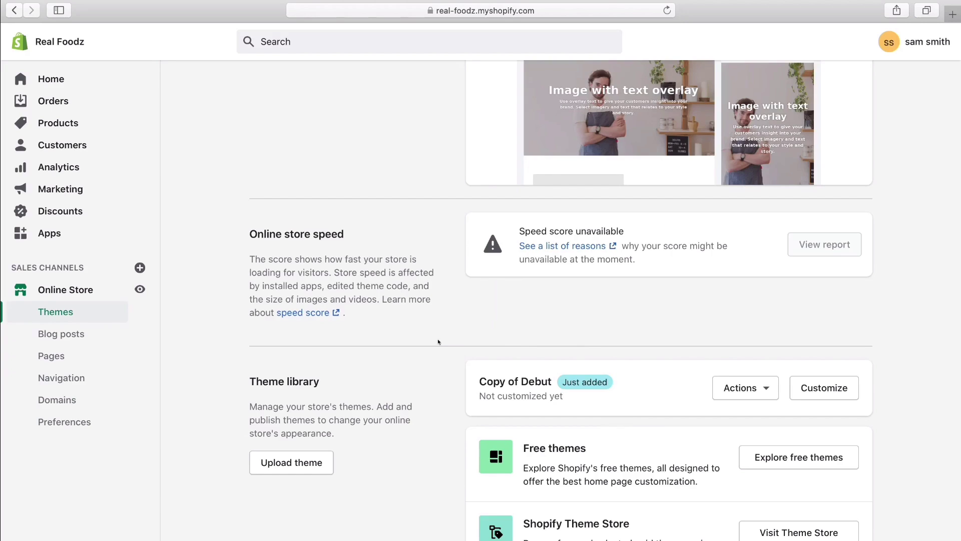
scroll(438, 342, "down", 2)
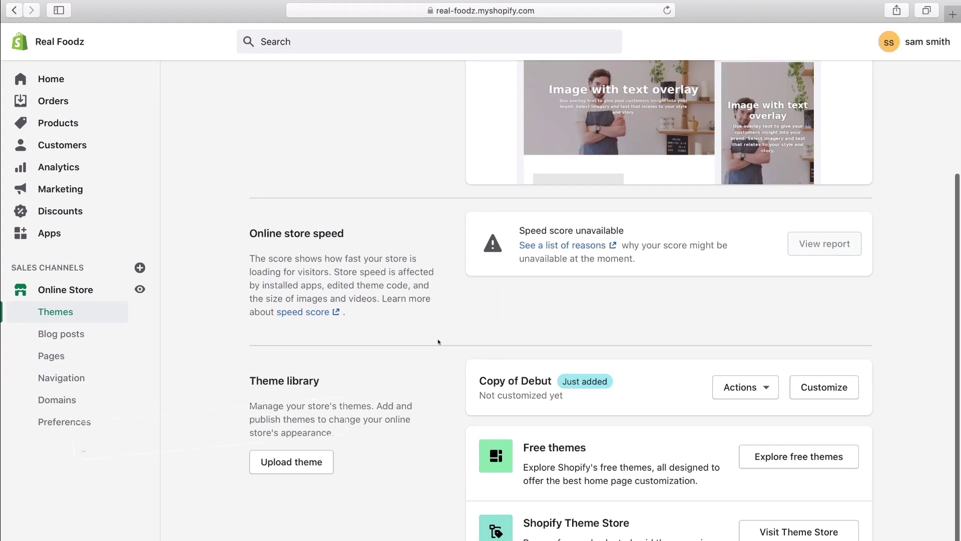
scroll(438, 342, "up", 3)
scroll(438, 342, "up", 2)
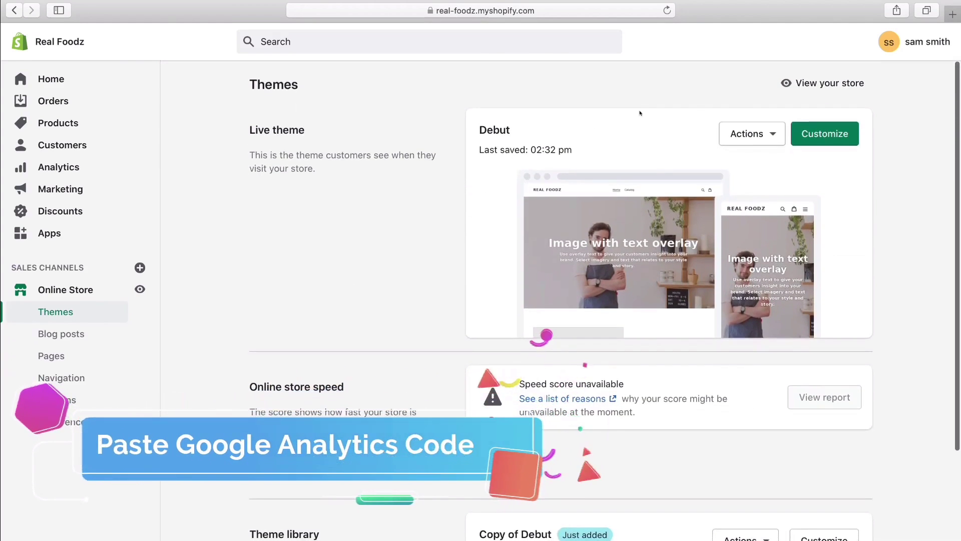
Step: Edit the Debut theme's code and load the Layout file theme.liquid
left_click(760, 129)
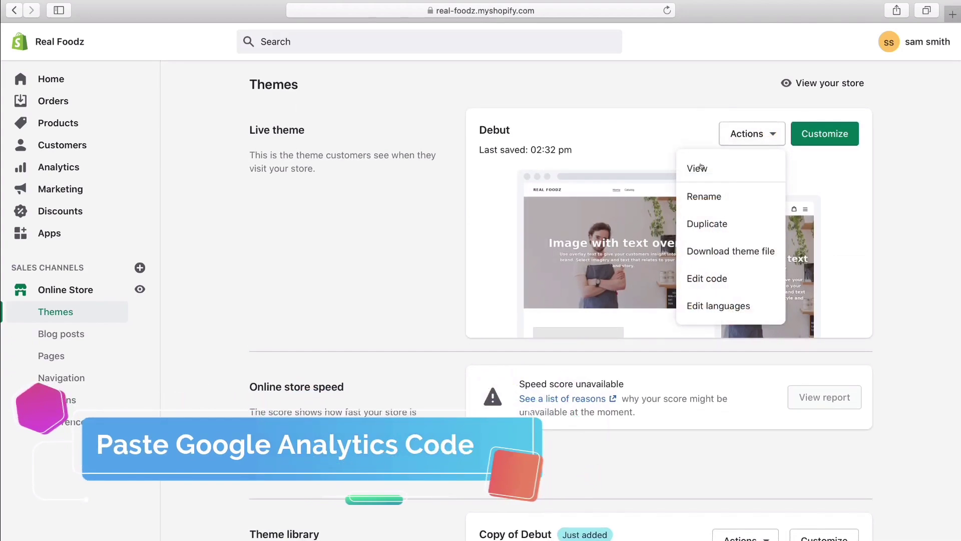
left_click(740, 275)
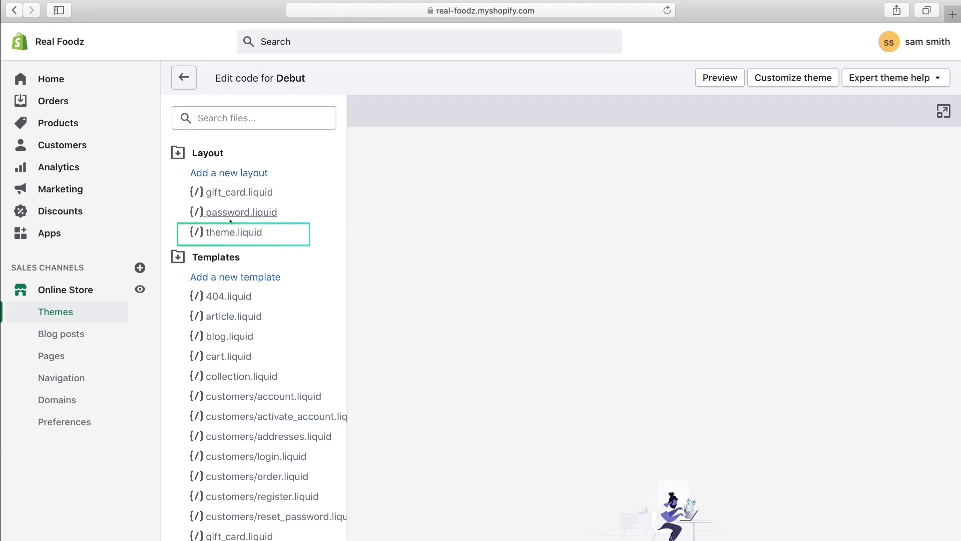
left_click(251, 233)
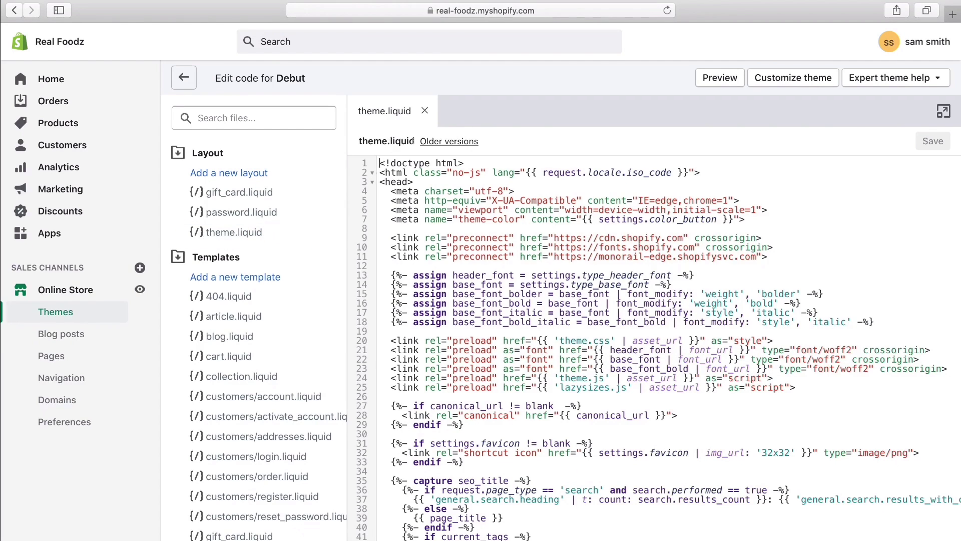
Step: Paste the gtag.js snippet on new lines right after <head> in theme.liquid and save
left_click(434, 181)
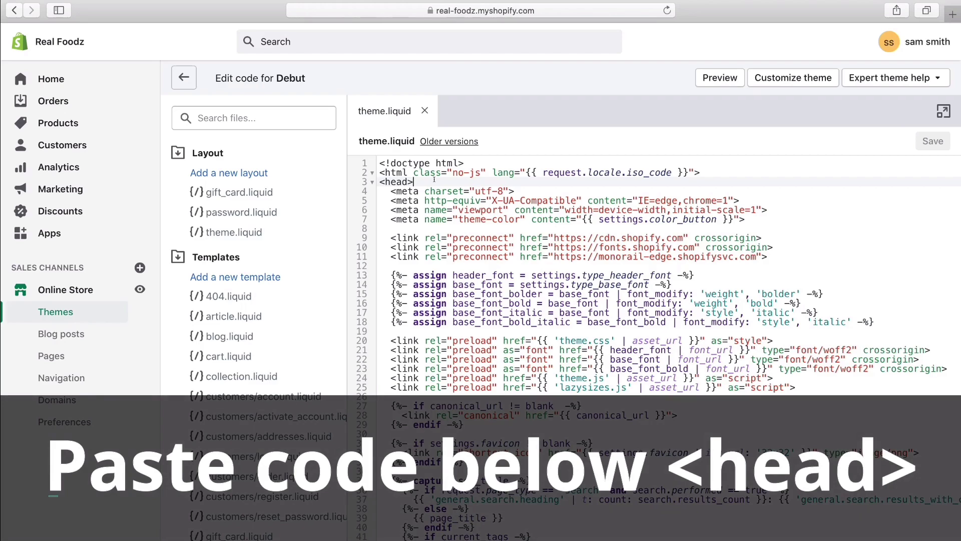
key("Return")
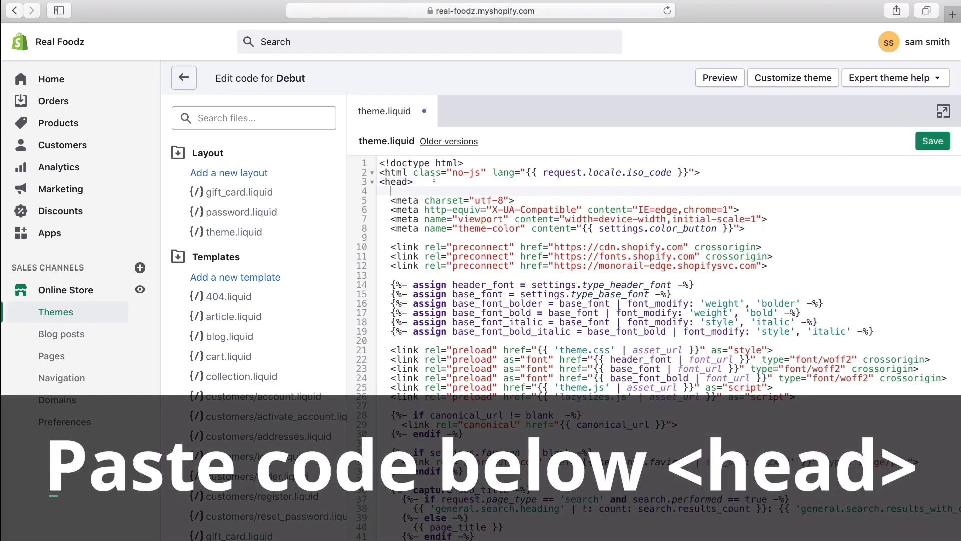
key("Return")
key("Return")
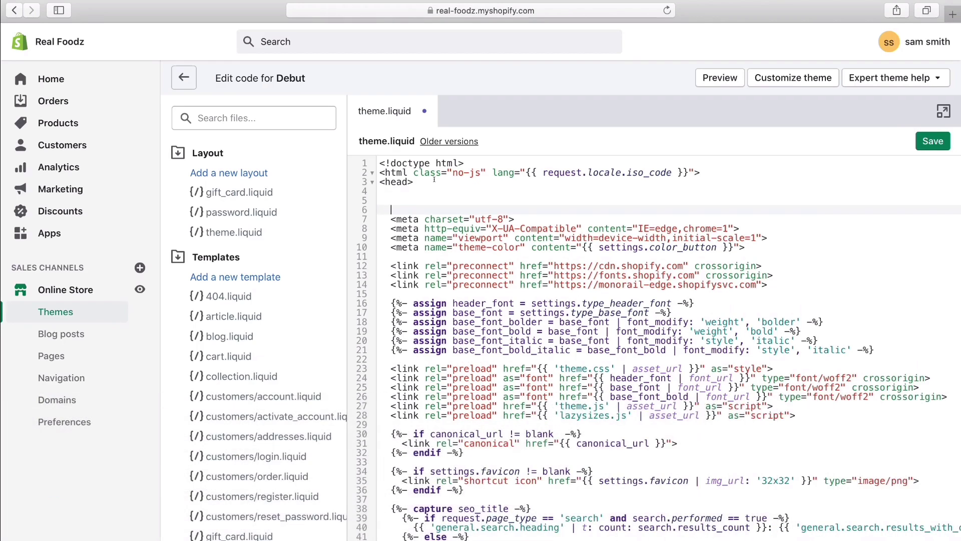
left_click(384, 191)
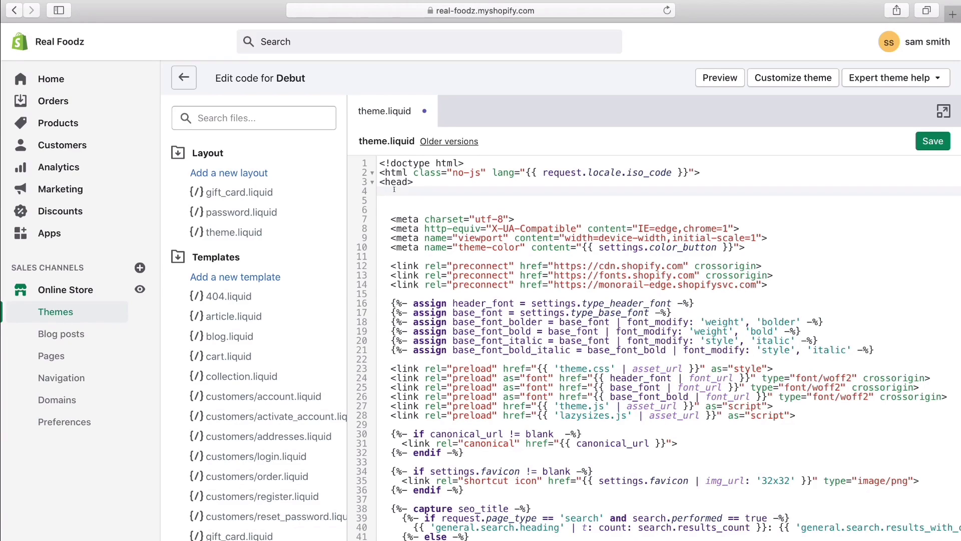
key("super+v")
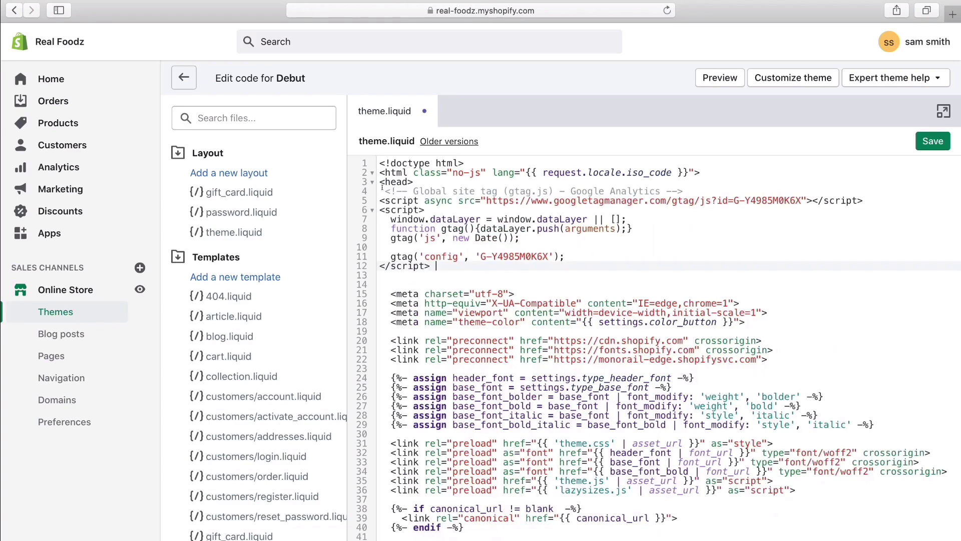
left_click_drag(382, 190, 441, 266)
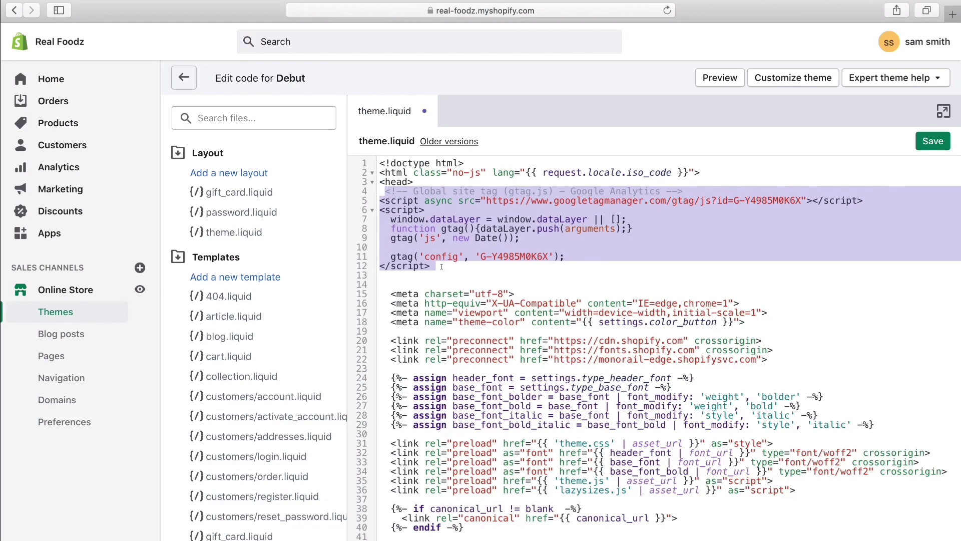
left_click(442, 266)
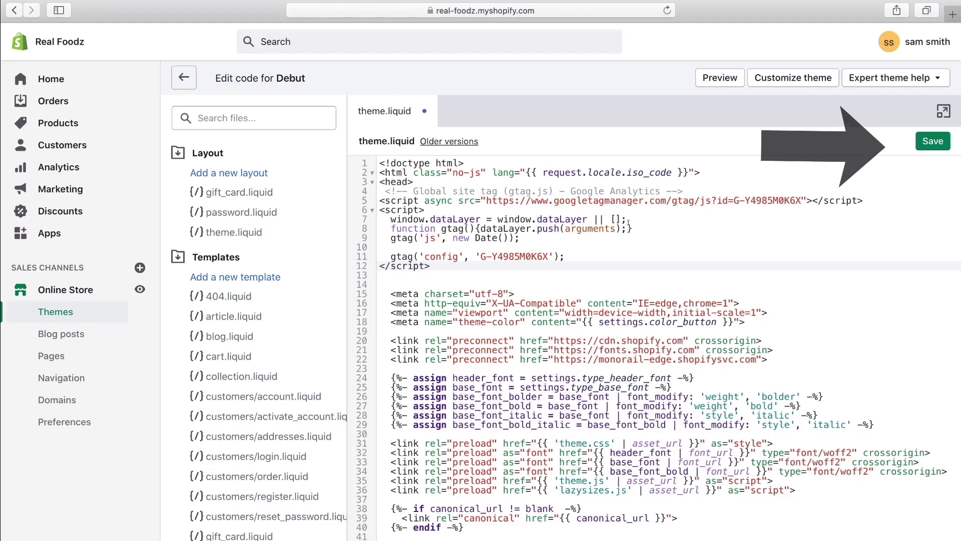
left_click(931, 141)
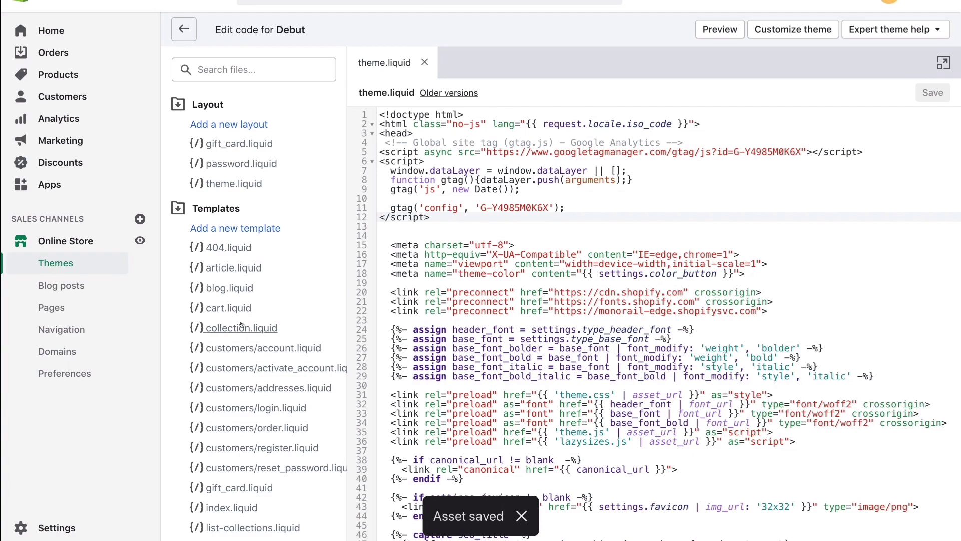
Step: View the live Real Foodz storefront and scroll through its home page
left_click(72, 241)
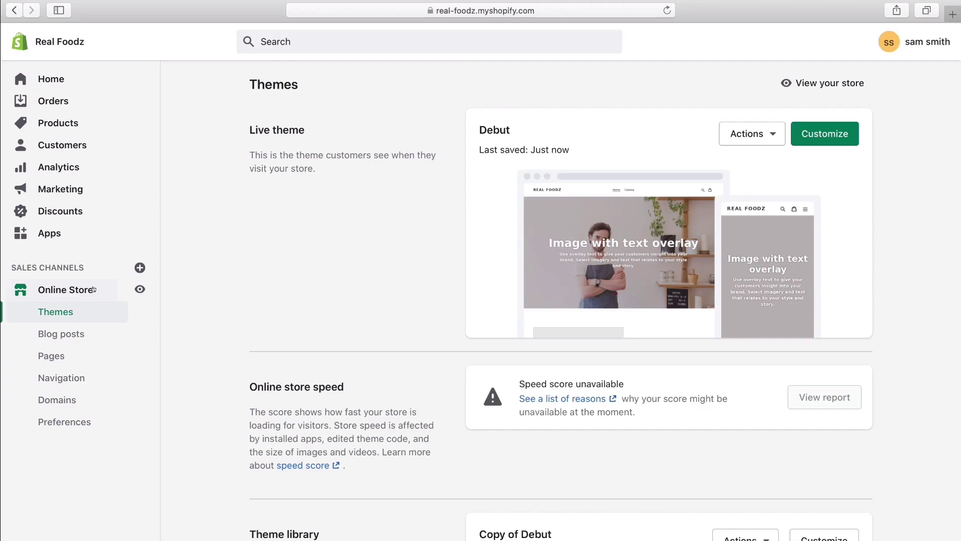
left_click(140, 289)
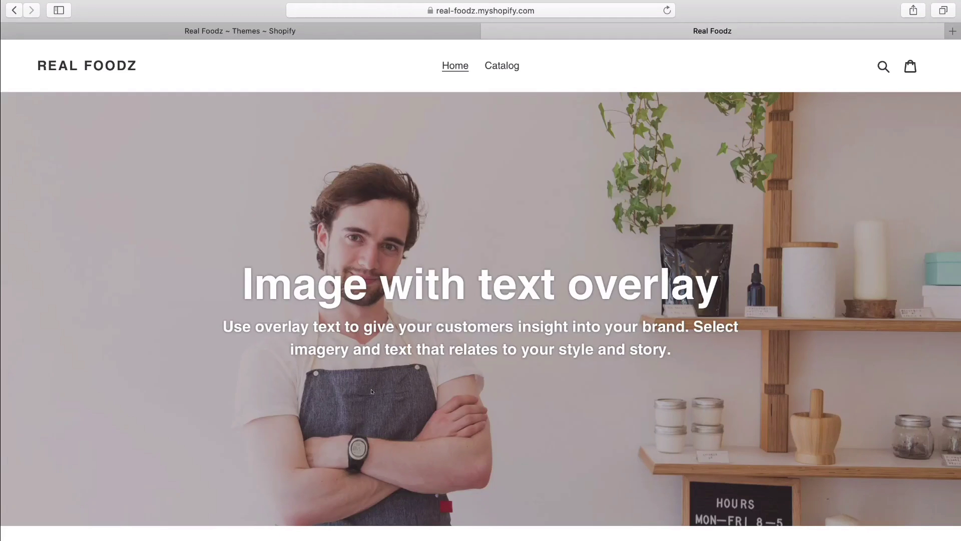
scroll(372, 392, "down", 15)
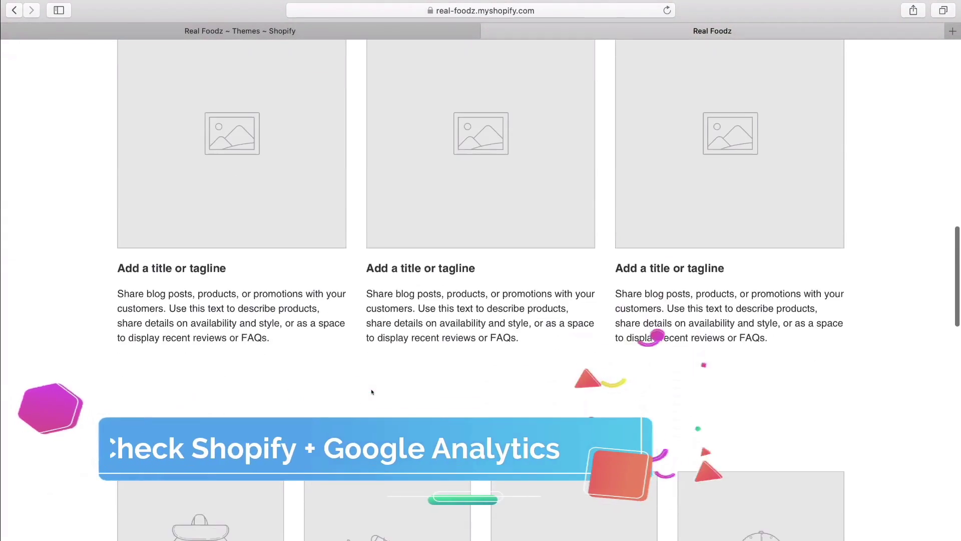
scroll(372, 391, "down", 3)
scroll(372, 391, "up", 8)
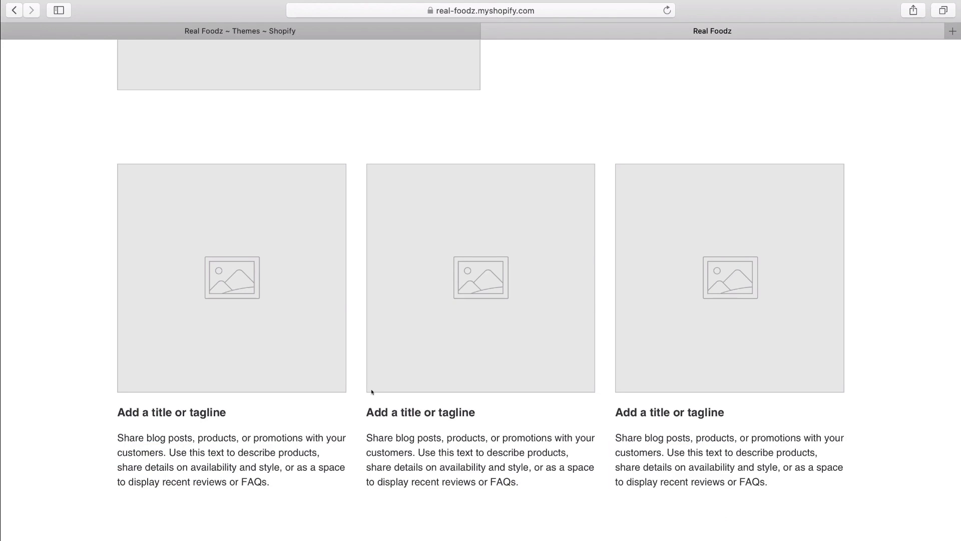
scroll(371, 391, "down", 10)
scroll(372, 392, "up", 11)
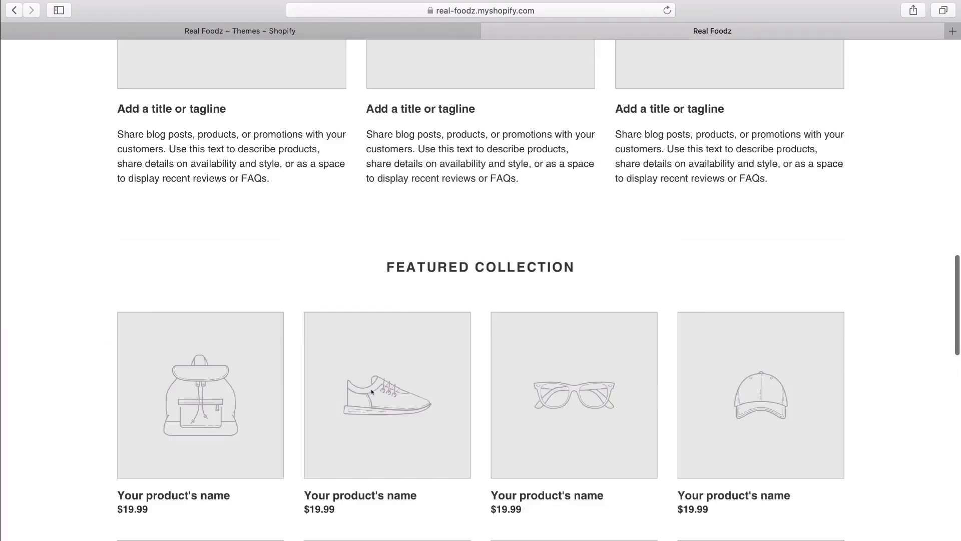
scroll(371, 392, "up", 15)
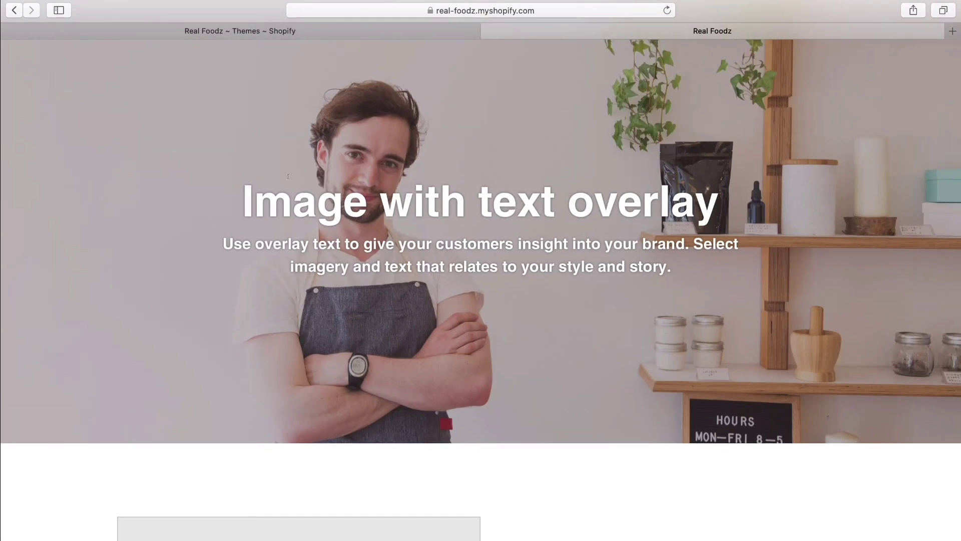
scroll(599, 328, "down", 4)
scroll(596, 328, "up", 6)
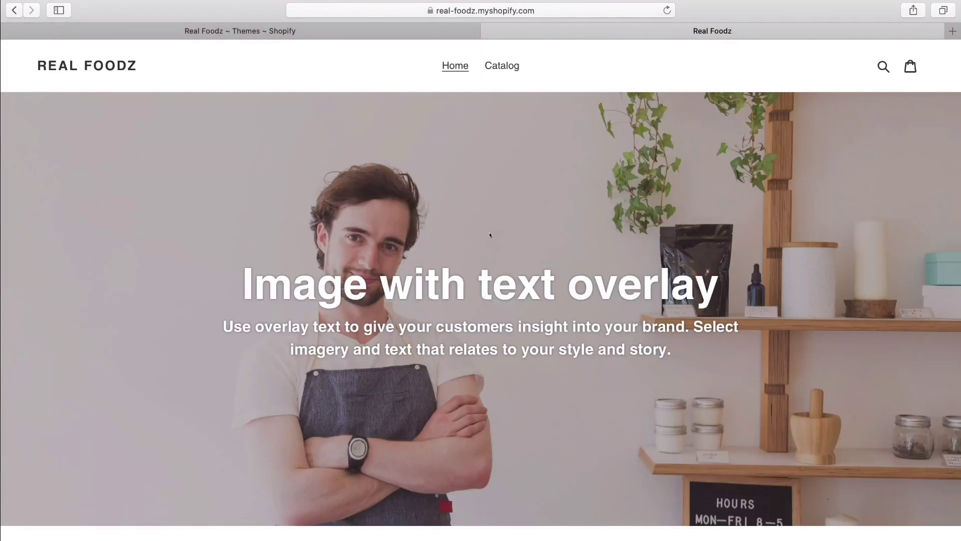
scroll(490, 235, "down", 10)
scroll(490, 235, "up", 10)
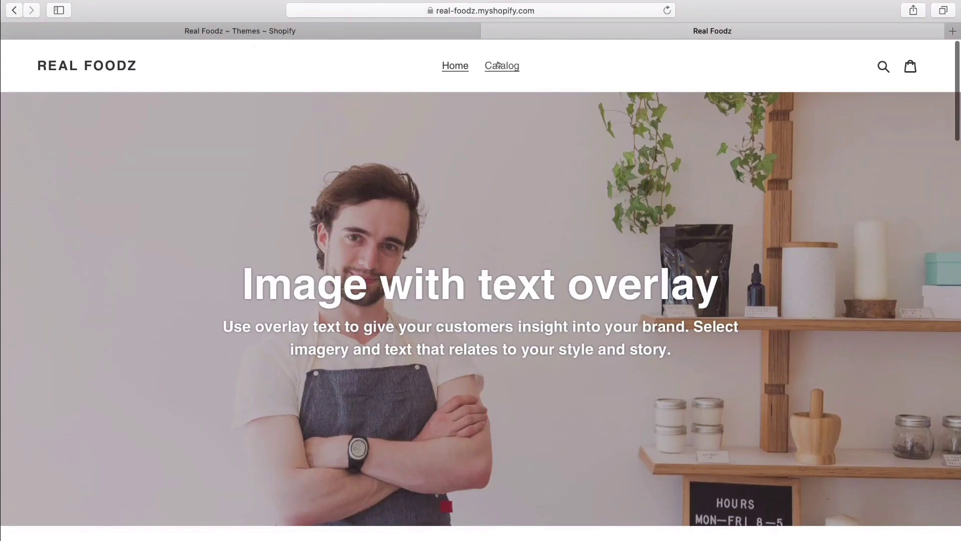
Step: Browse the storefront's Catalog page of products
left_click(498, 64)
scroll(500, 189, "down", 10)
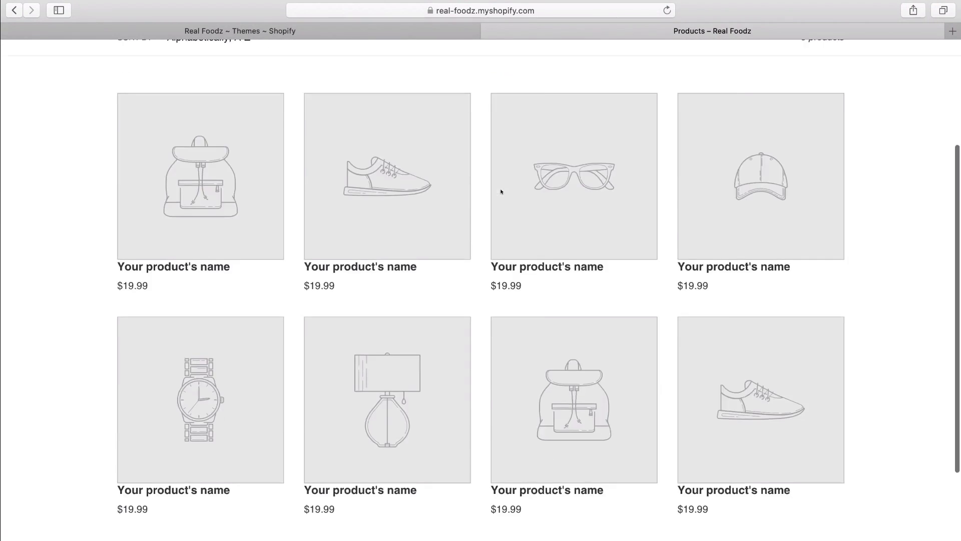
scroll(501, 191, "up", 10)
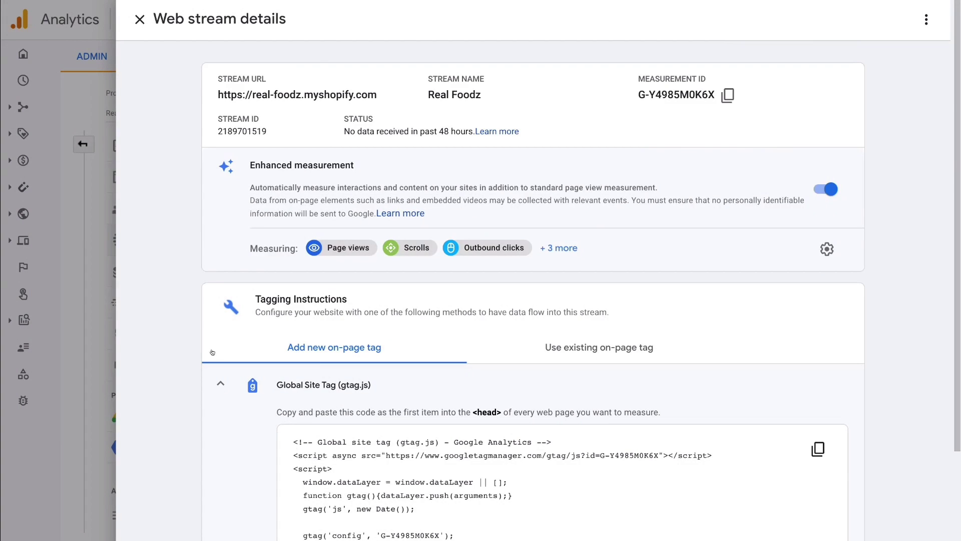
Step: Close the web stream details and view the Home report showing 1 user in the last 30 minutes
left_click(139, 21)
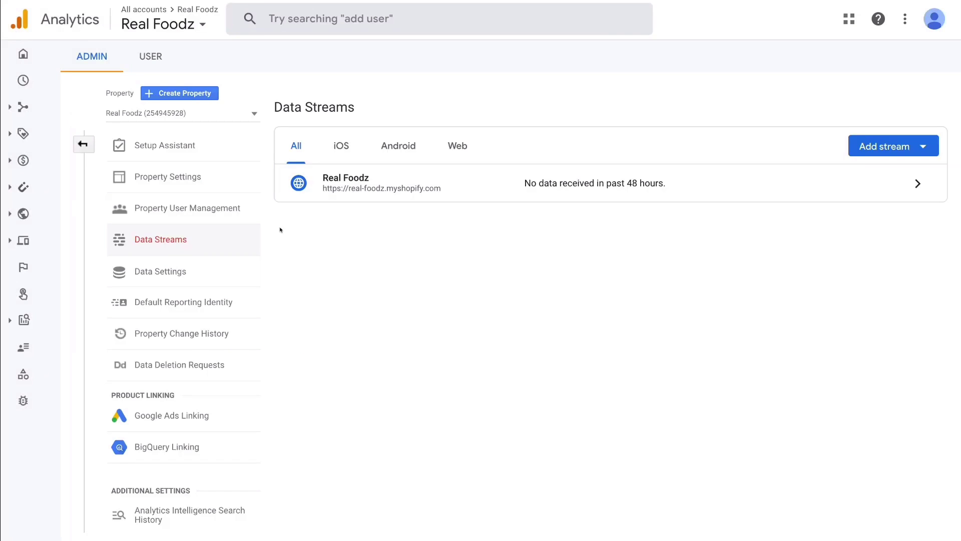
left_click(20, 52)
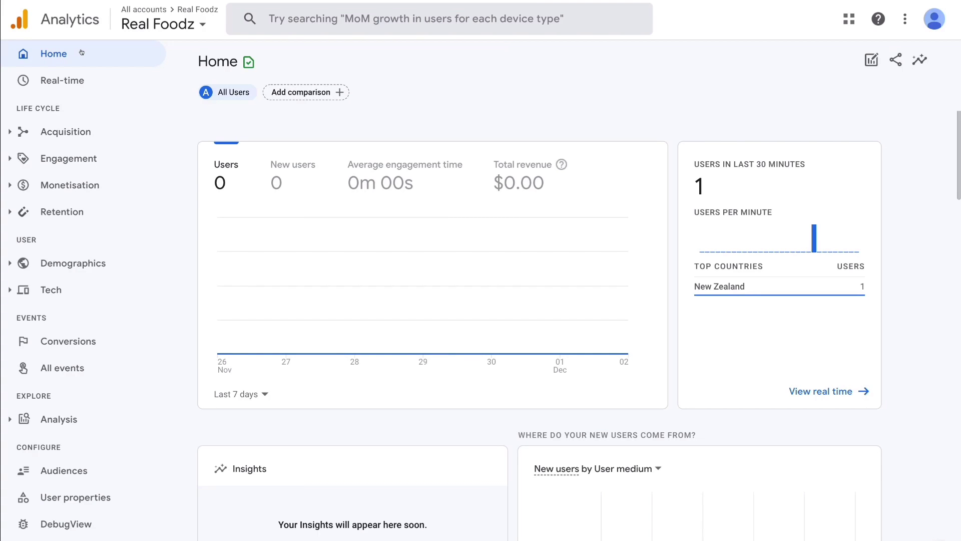
left_click(193, 22)
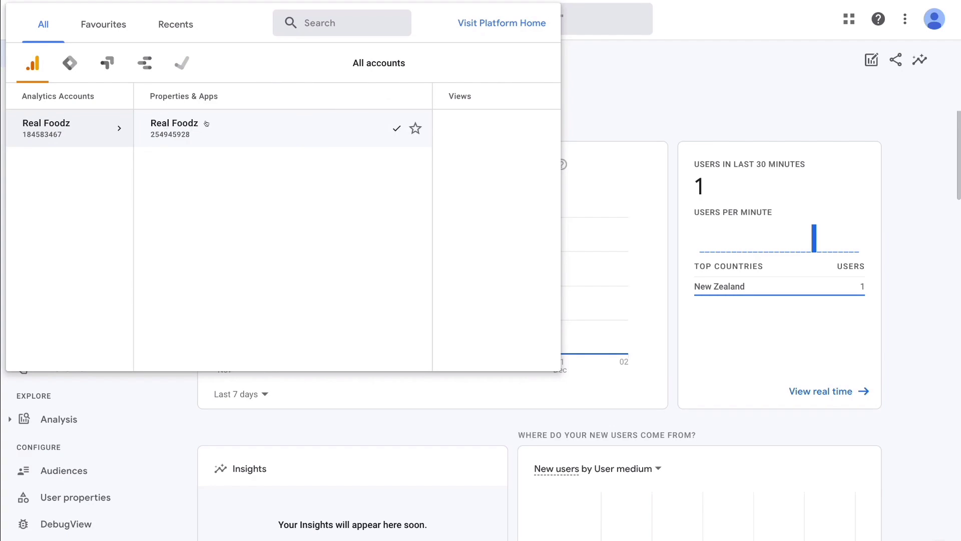
left_click(226, 121)
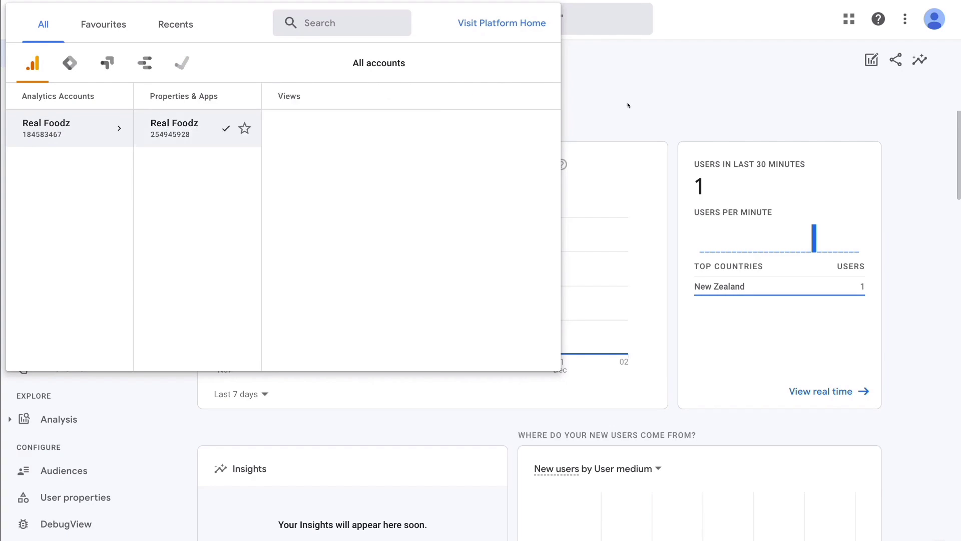